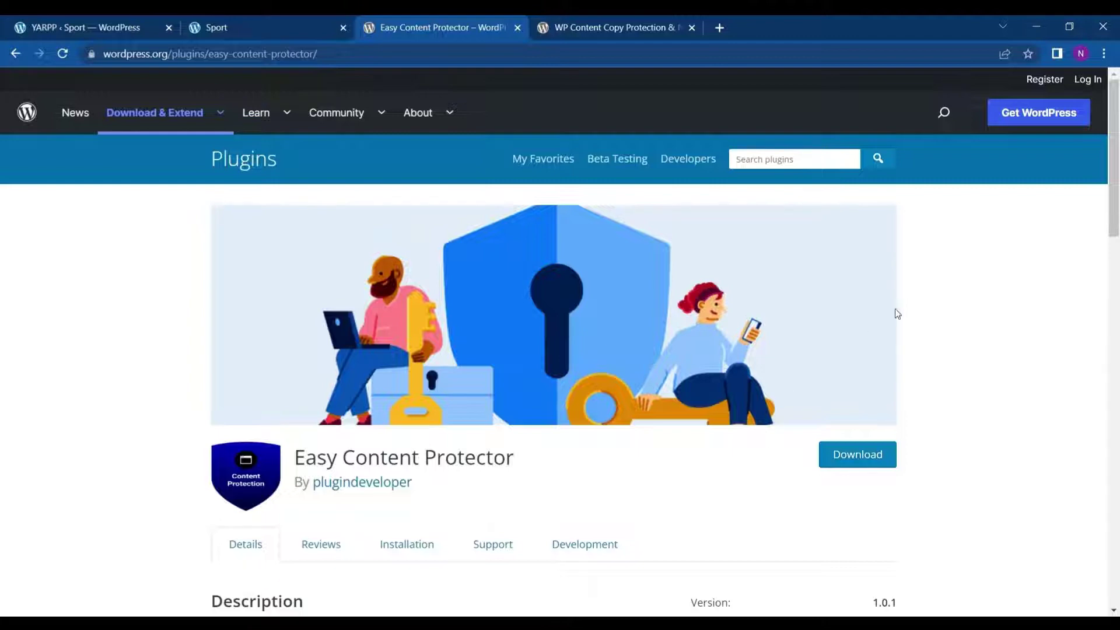
Compare the two content-protection plugin pages and examine Easy Content Protector's description, feature list, screenshots and ratings
{"action": "left_click", "coordinate": [622, 32]}
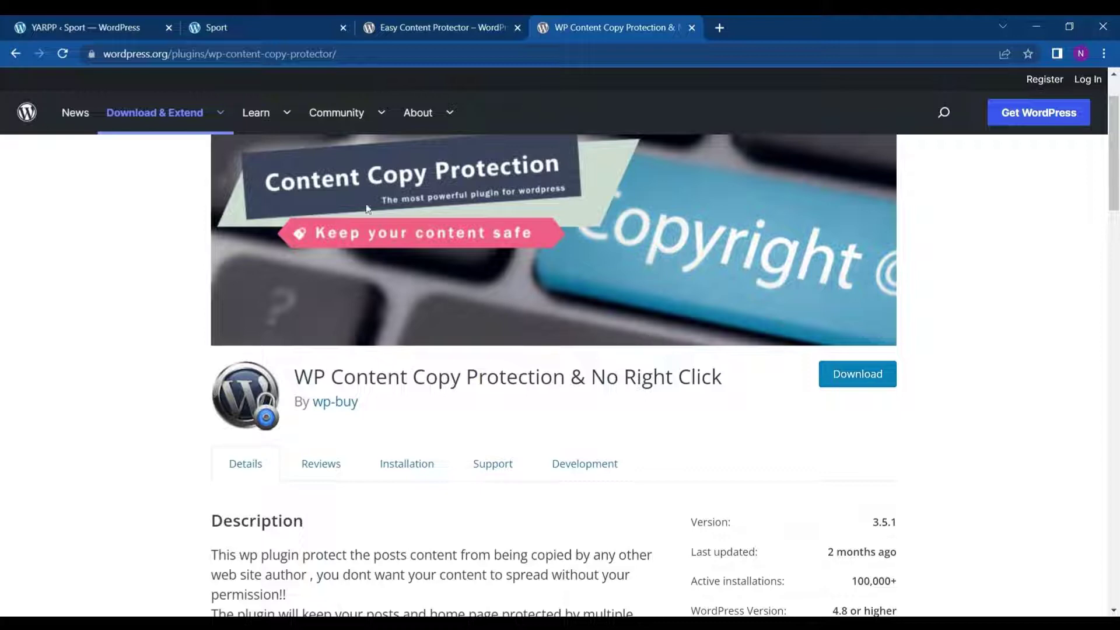
{"action": "left_click", "coordinate": [526, 22]}
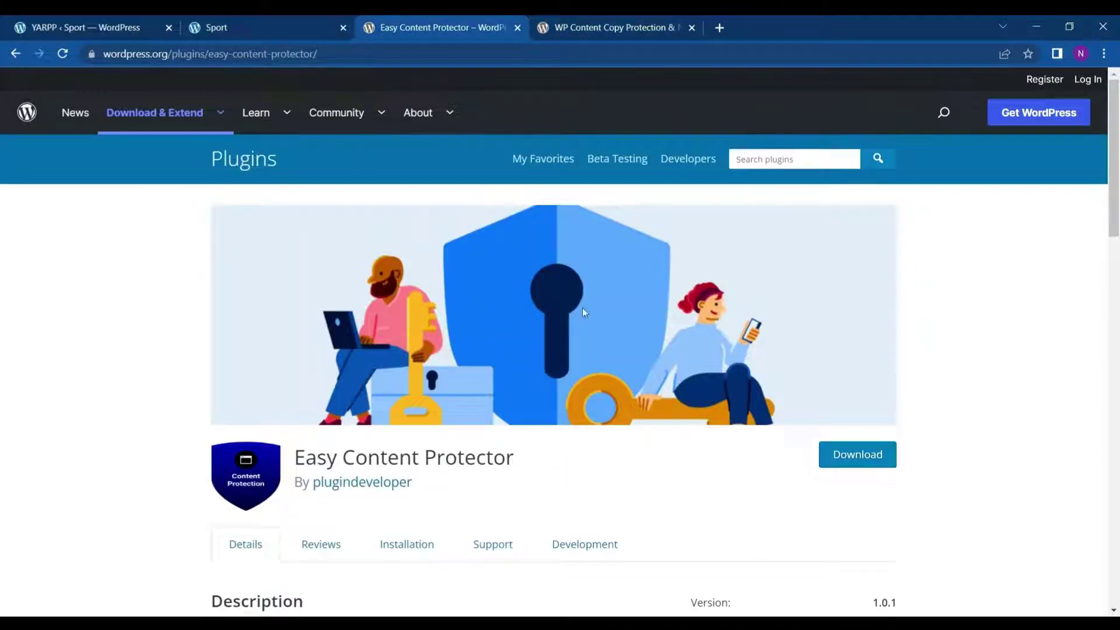
{"action": "scroll", "coordinate": [563, 387], "scroll_direction": "down", "scroll_amount": 2}
{"action": "scroll", "coordinate": [552, 439], "scroll_direction": "down", "scroll_amount": 4}
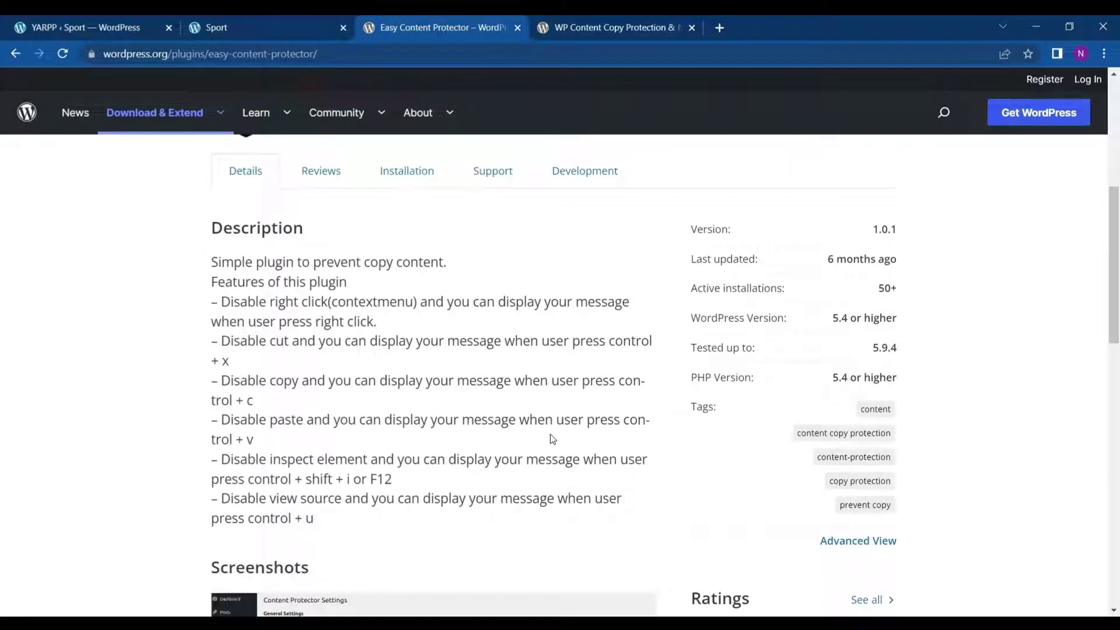
{"action": "scroll", "coordinate": [410, 479], "scroll_direction": "down", "scroll_amount": 1}
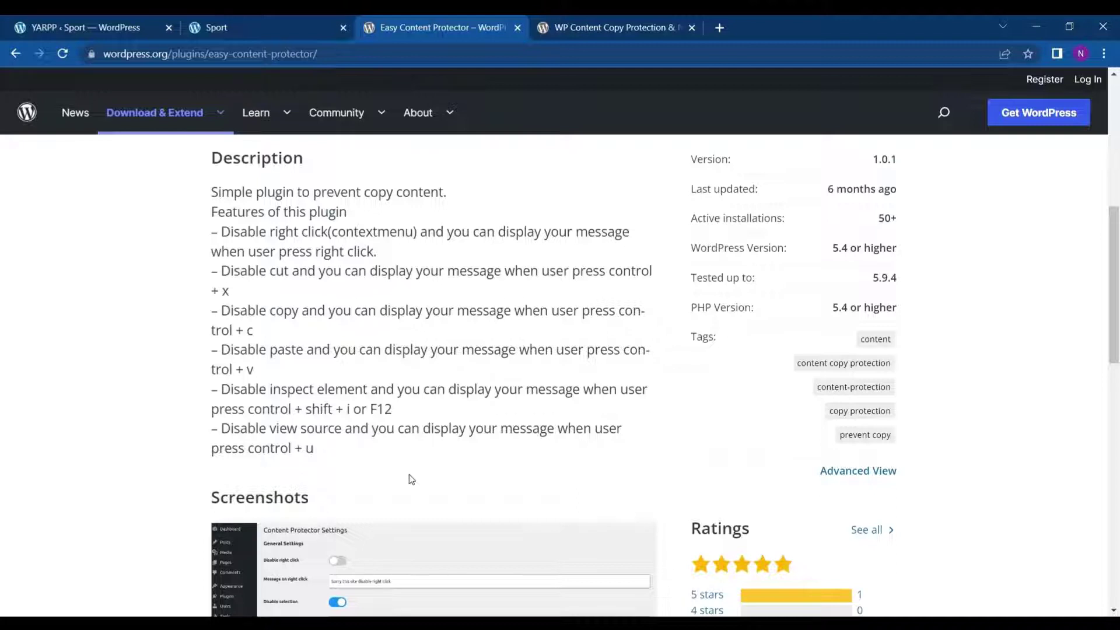
{"action": "scroll", "coordinate": [411, 479], "scroll_direction": "down", "scroll_amount": 1}
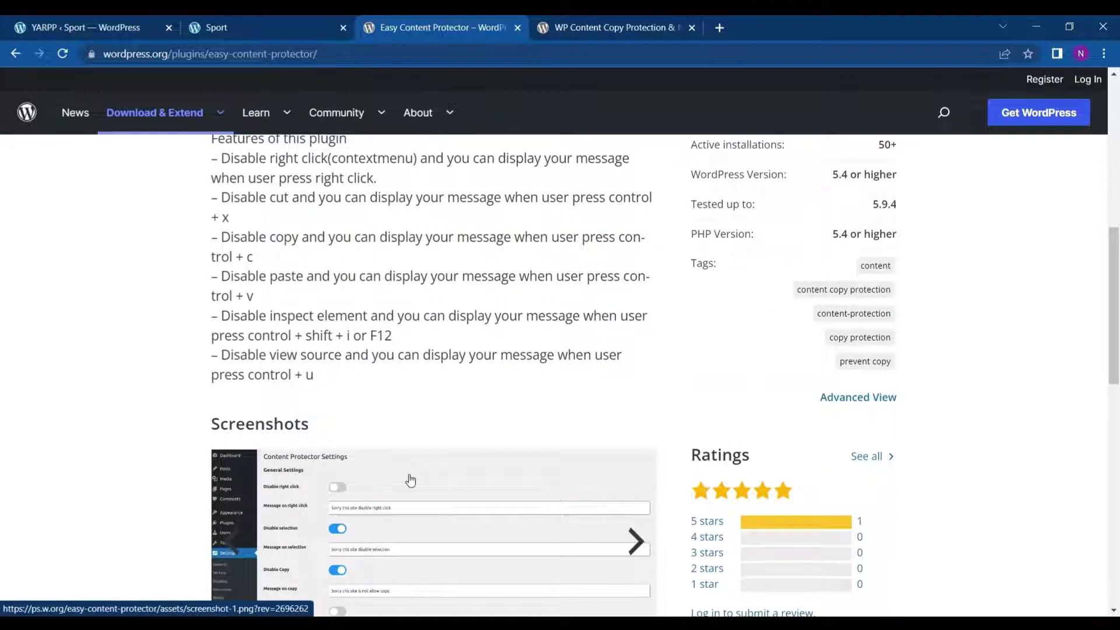
{"action": "scroll", "coordinate": [410, 479], "scroll_direction": "down", "scroll_amount": 2}
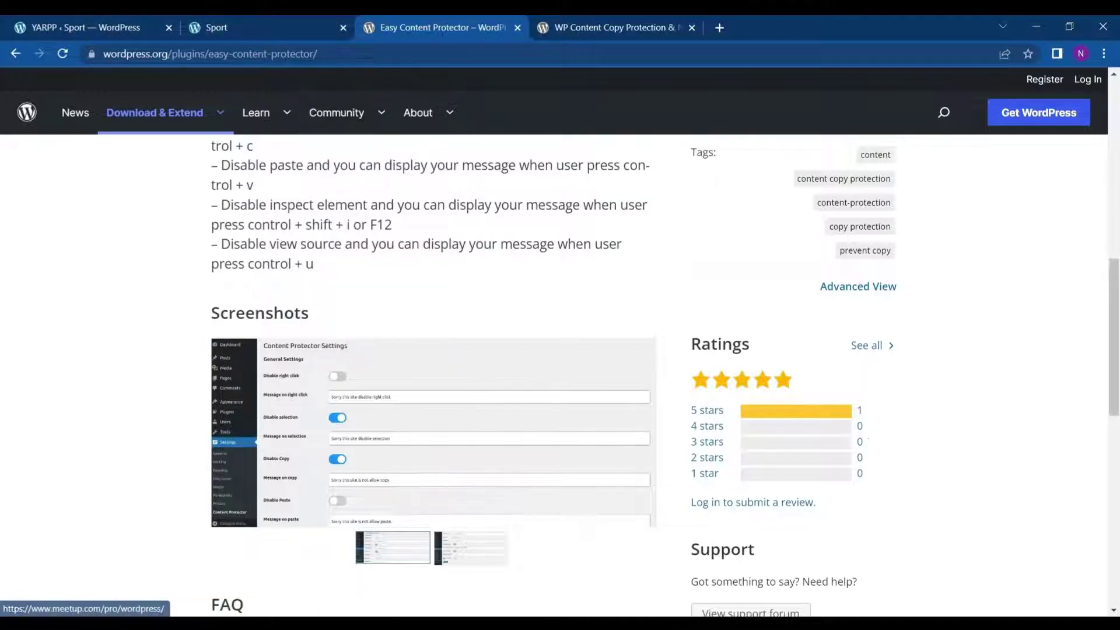
{"action": "scroll", "coordinate": [579, 242], "scroll_direction": "up", "scroll_amount": 8}
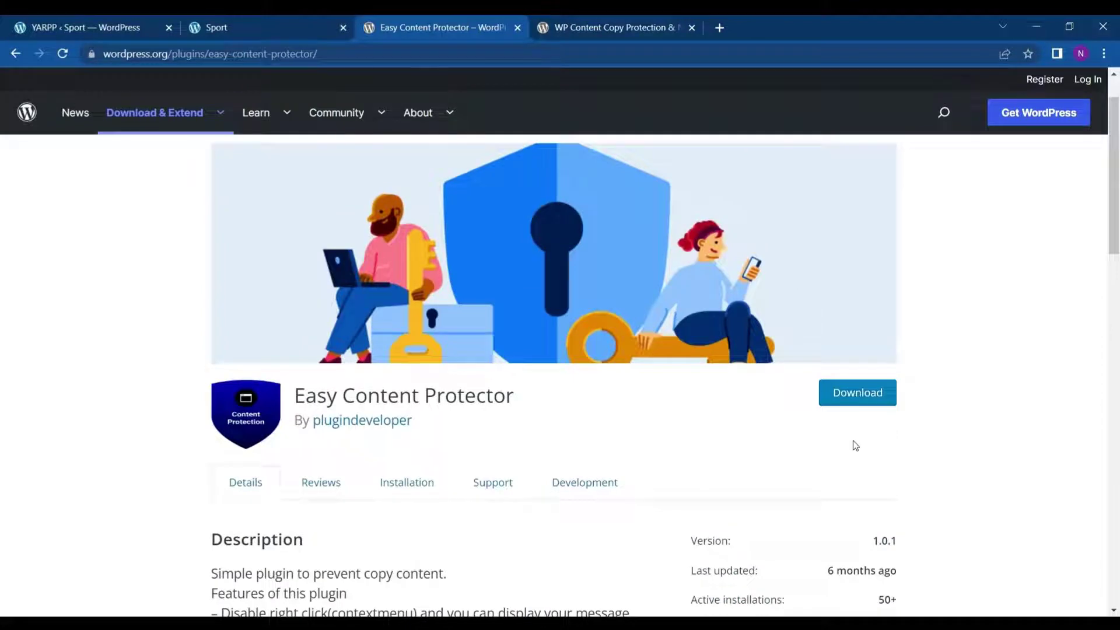
Find Easy Content Protector among the site's installable plugins by searching for "content protector", and install and activate it
{"action": "left_click", "coordinate": [105, 22]}
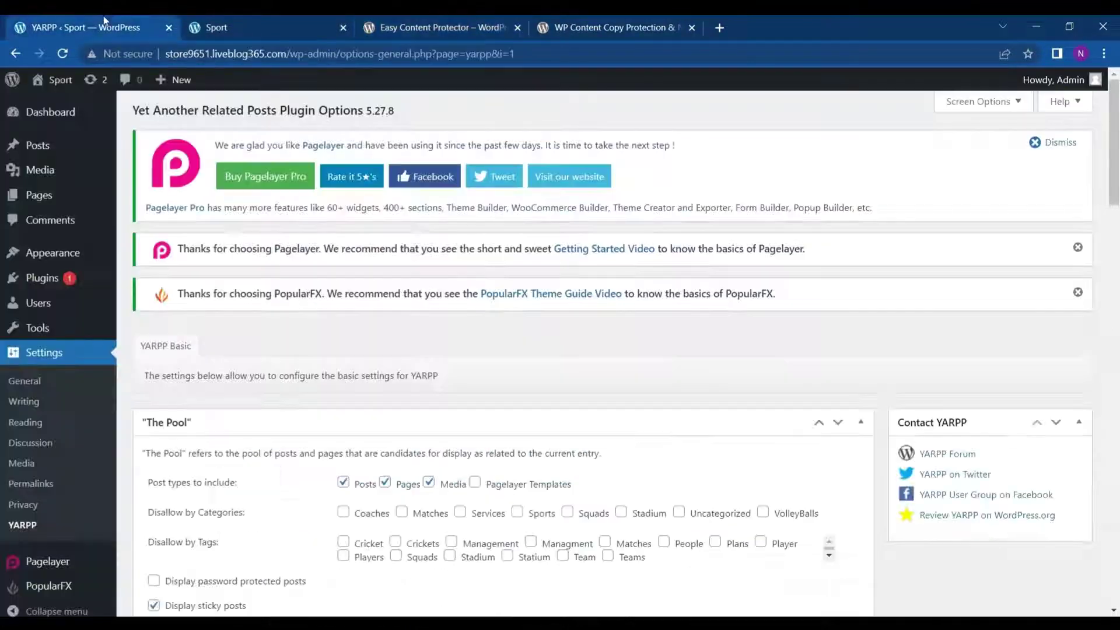
{"action": "left_click", "coordinate": [69, 284]}
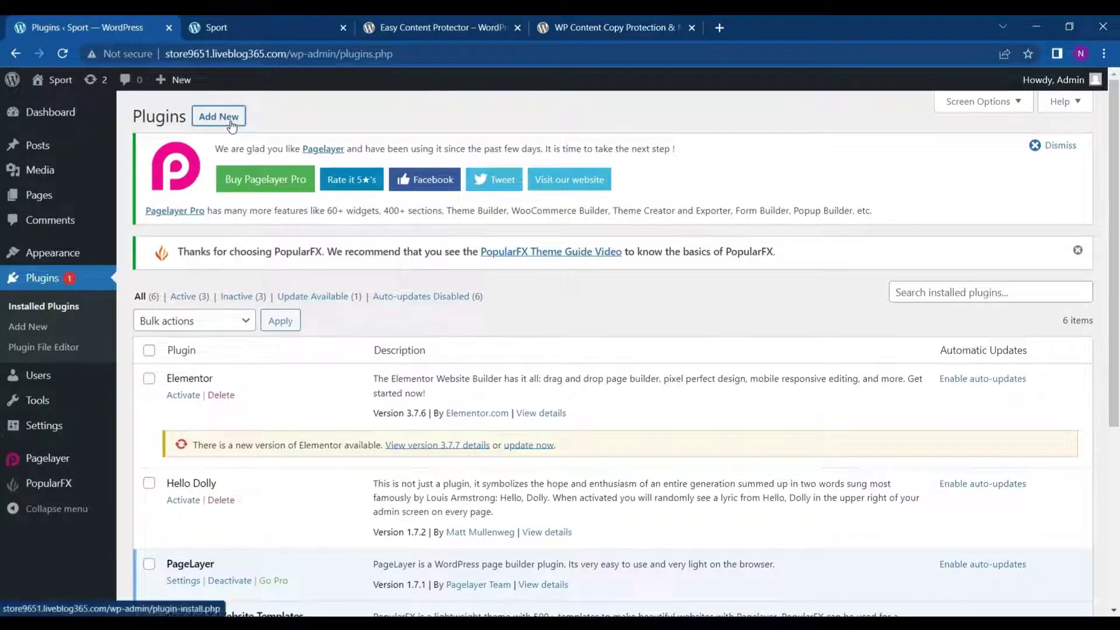
{"action": "left_click", "coordinate": [232, 123]}
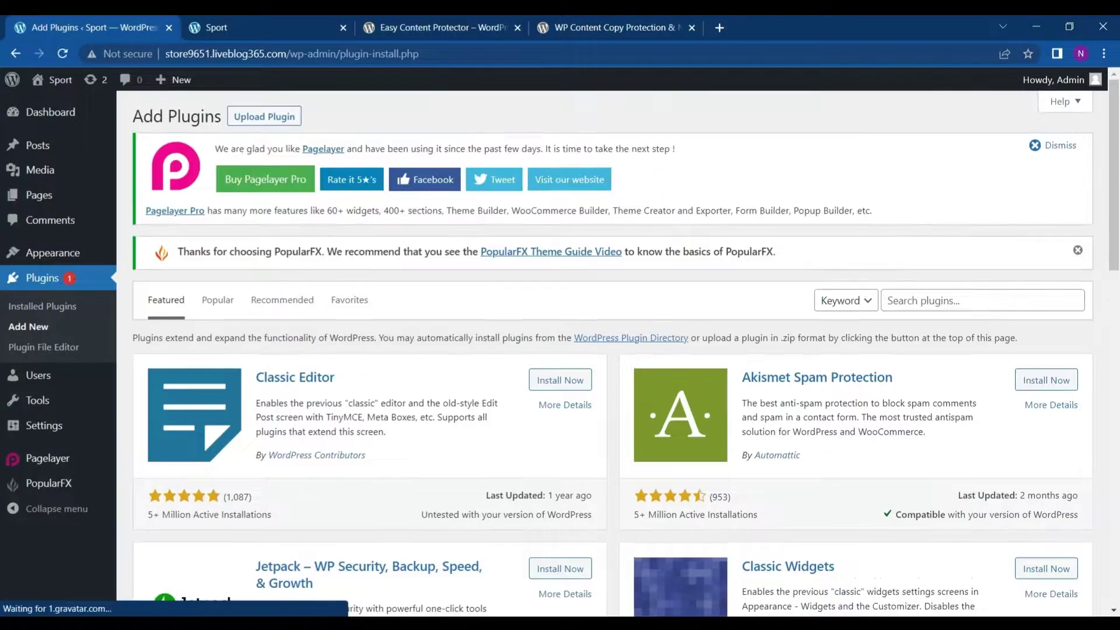
{"action": "left_click", "coordinate": [988, 303]}
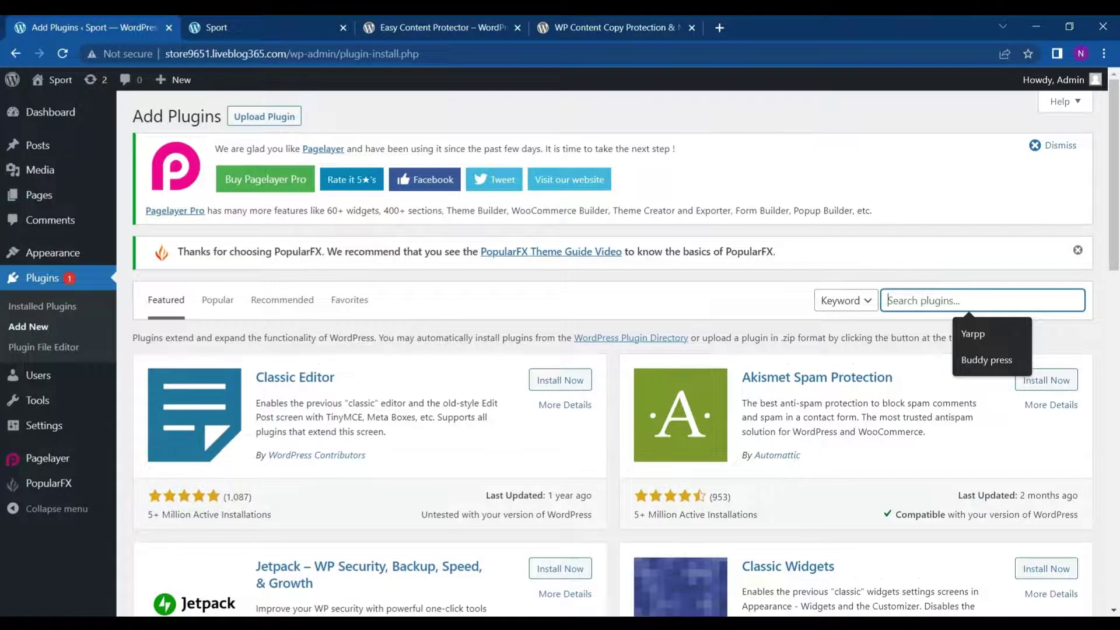
{"action": "type", "text": "content"}
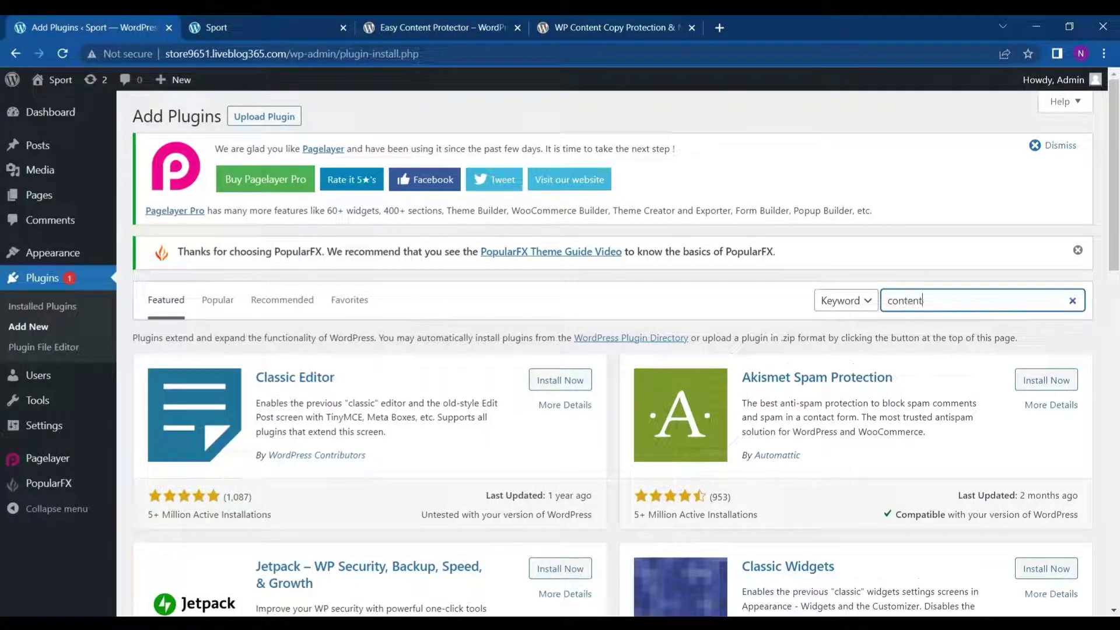
{"action": "type", "text": " protector"}
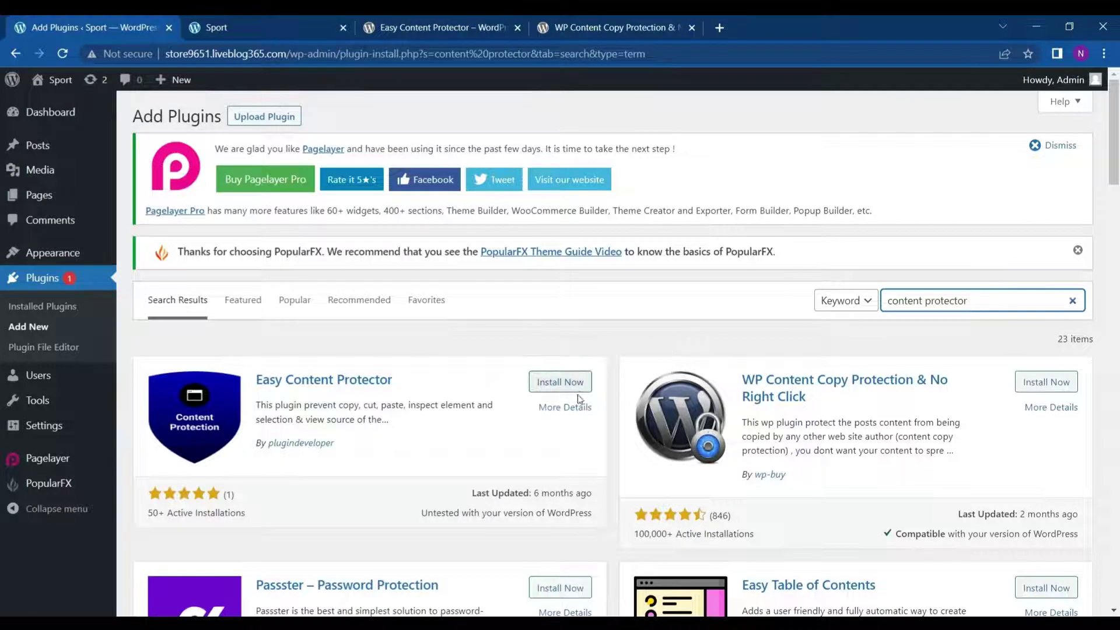
{"action": "left_click", "coordinate": [565, 391]}
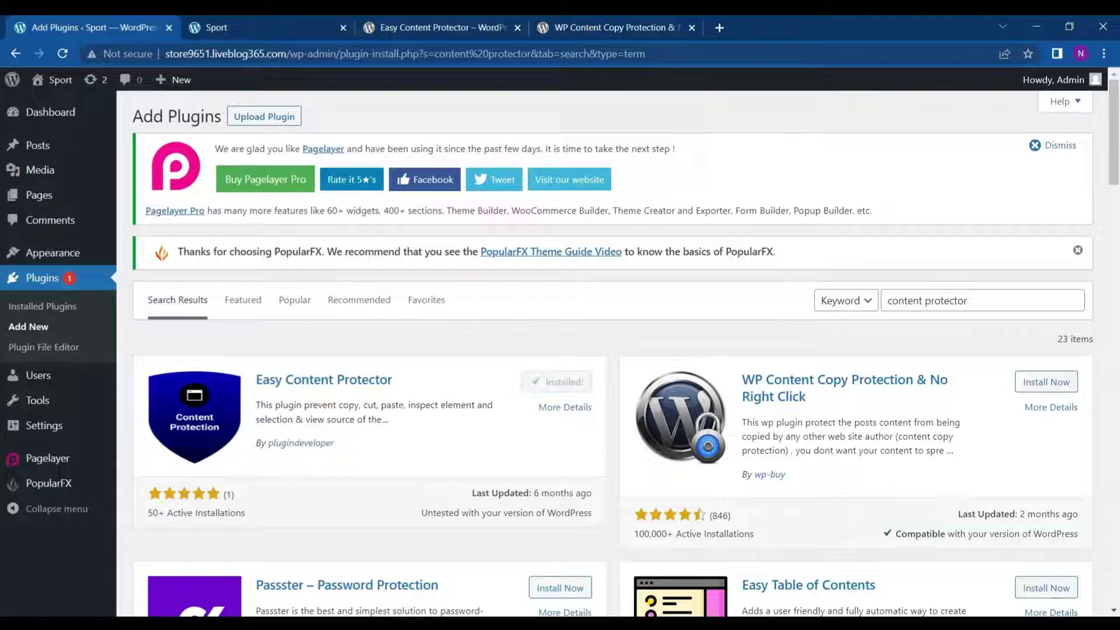
{"action": "left_click", "coordinate": [557, 385]}
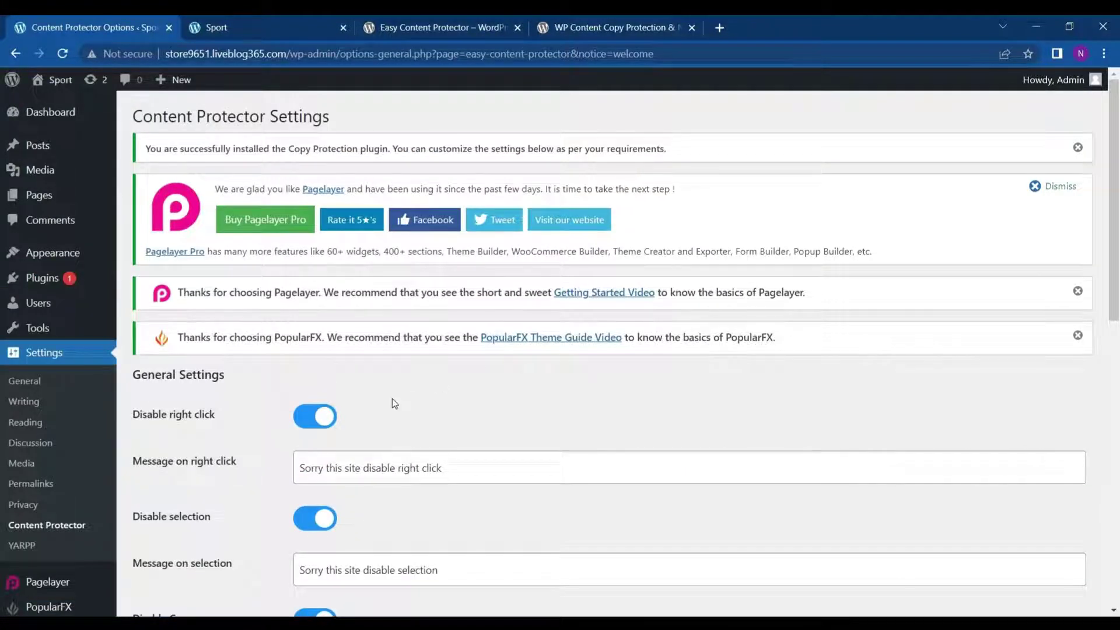
Review the Content Protector general settings and test right-click blocking on the reloaded Sport homepage
{"action": "scroll", "coordinate": [392, 398], "scroll_direction": "down", "scroll_amount": 3}
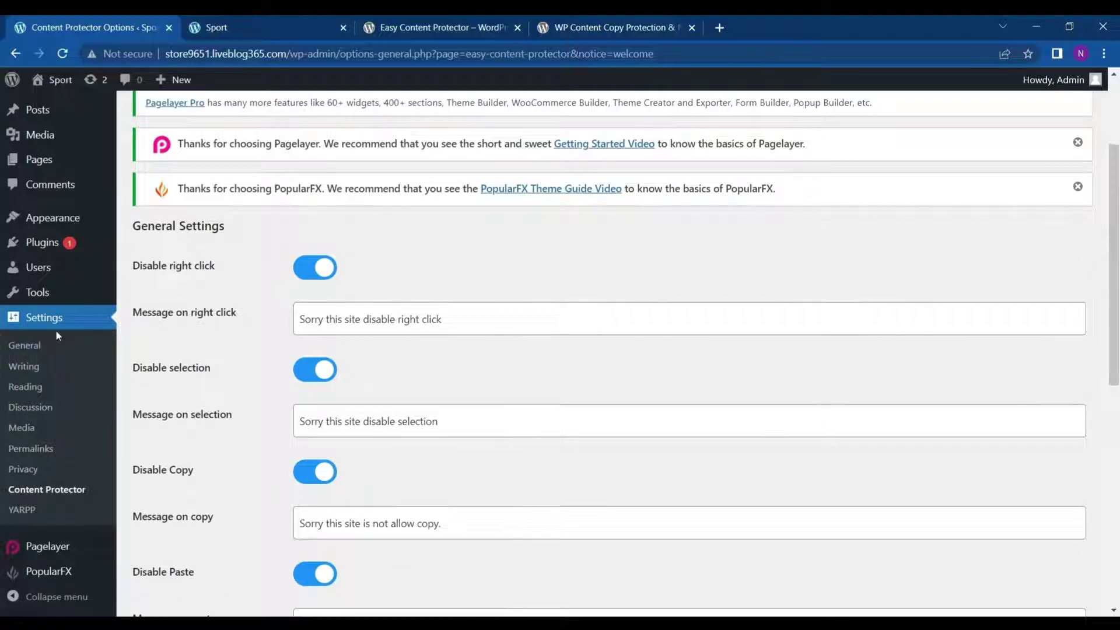
{"action": "scroll", "coordinate": [236, 487], "scroll_direction": "down", "scroll_amount": 3}
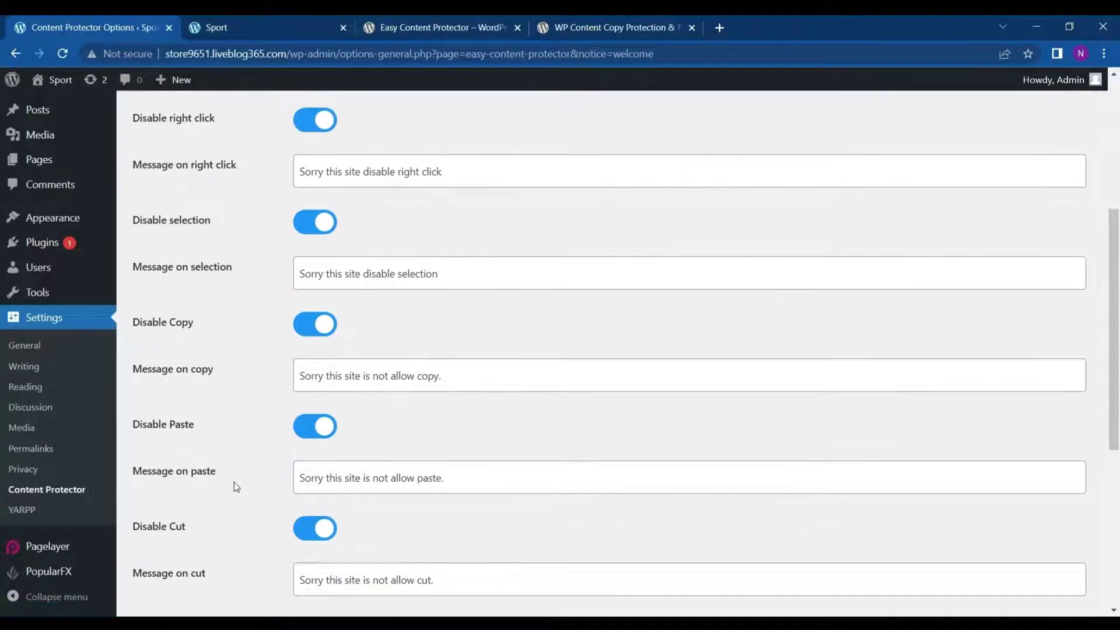
{"action": "scroll", "coordinate": [291, 258], "scroll_direction": "up", "scroll_amount": 4}
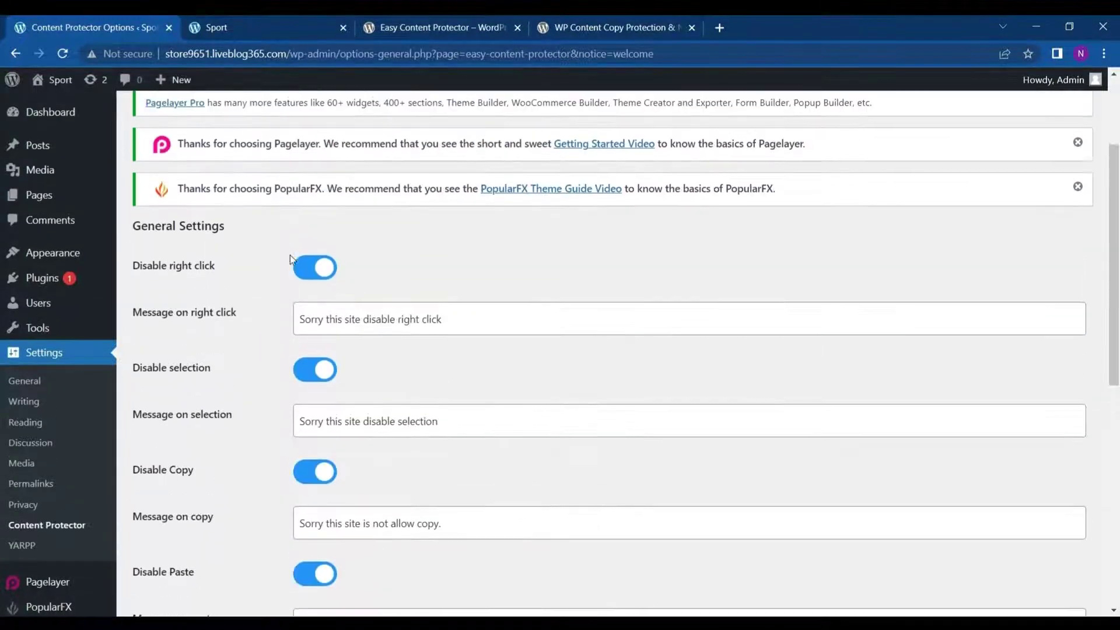
{"action": "scroll", "coordinate": [360, 341], "scroll_direction": "down", "scroll_amount": 2}
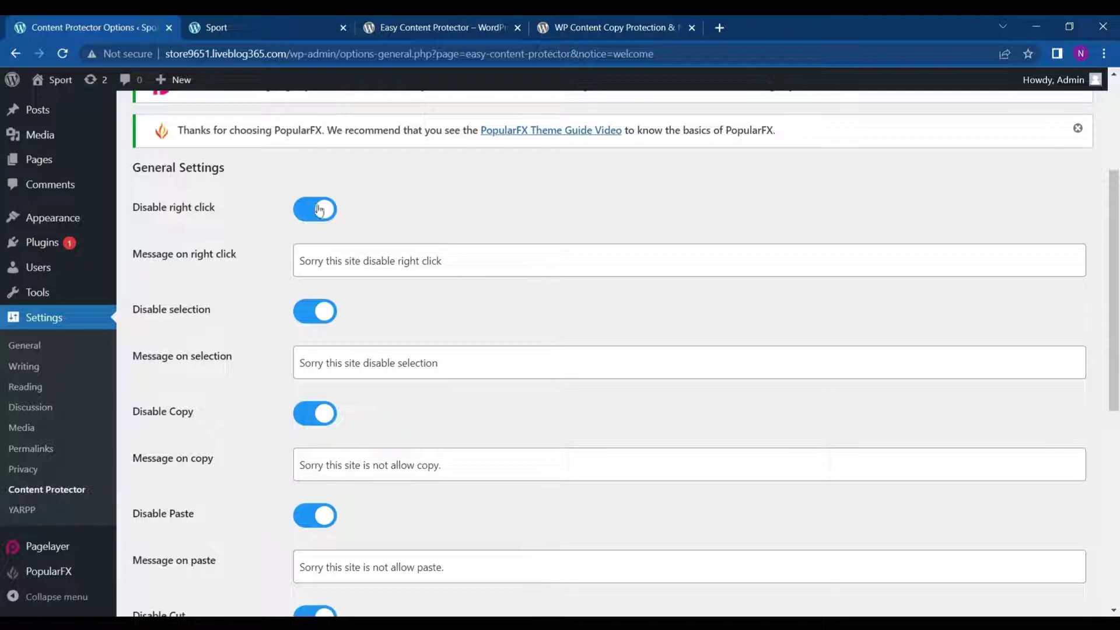
{"action": "left_click", "coordinate": [276, 19]}
{"action": "left_click", "coordinate": [61, 53]}
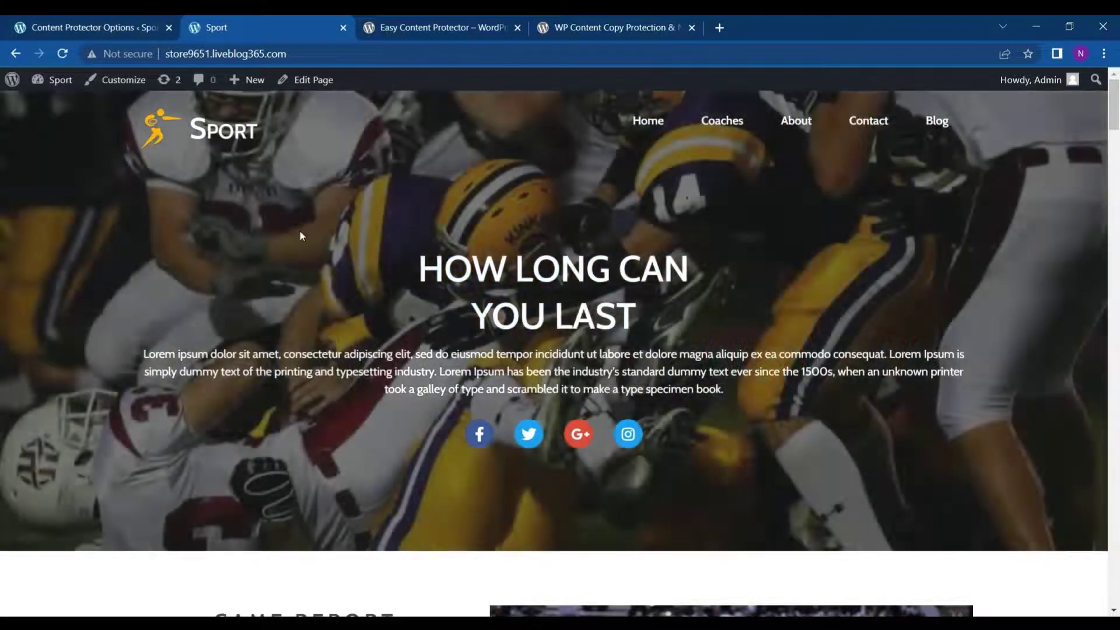
{"action": "right_click", "coordinate": [261, 221]}
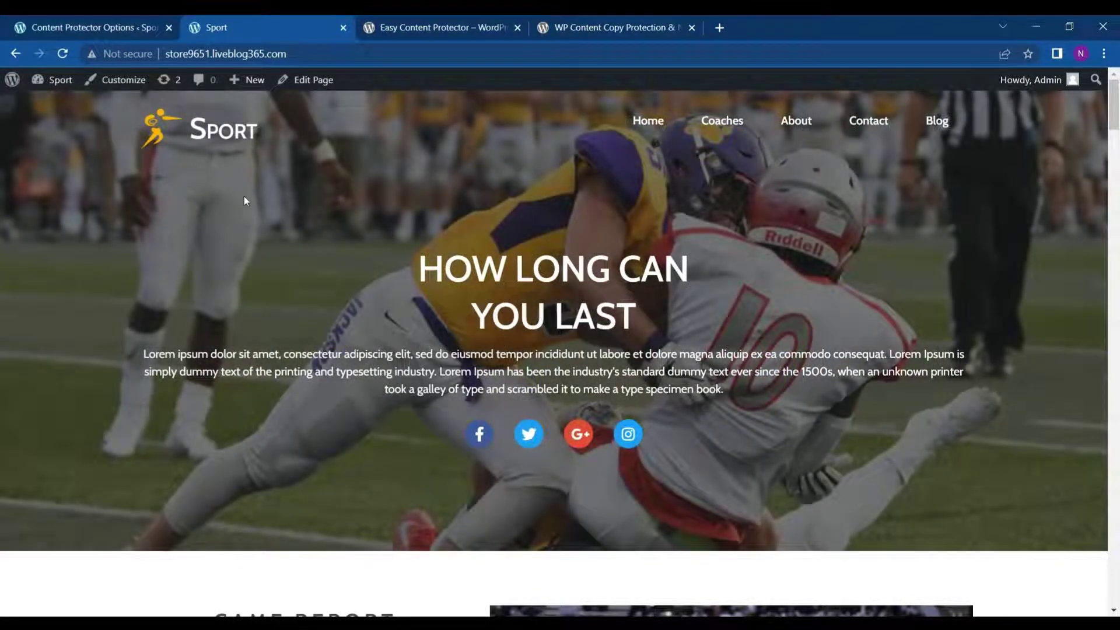
{"action": "right_click", "coordinate": [244, 199]}
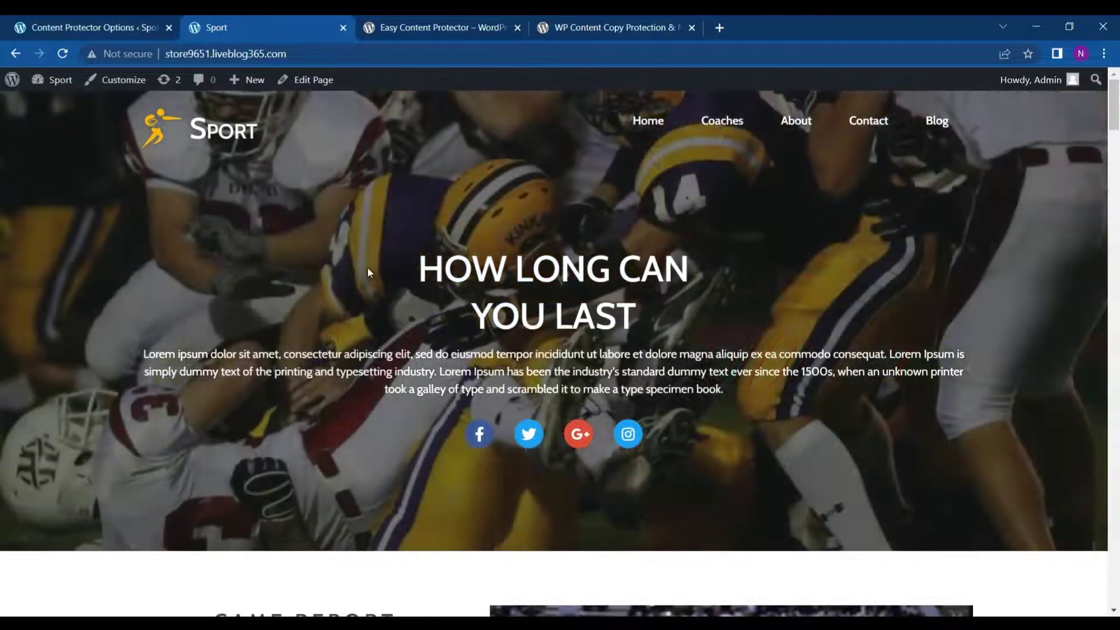
{"action": "right_click", "coordinate": [357, 256]}
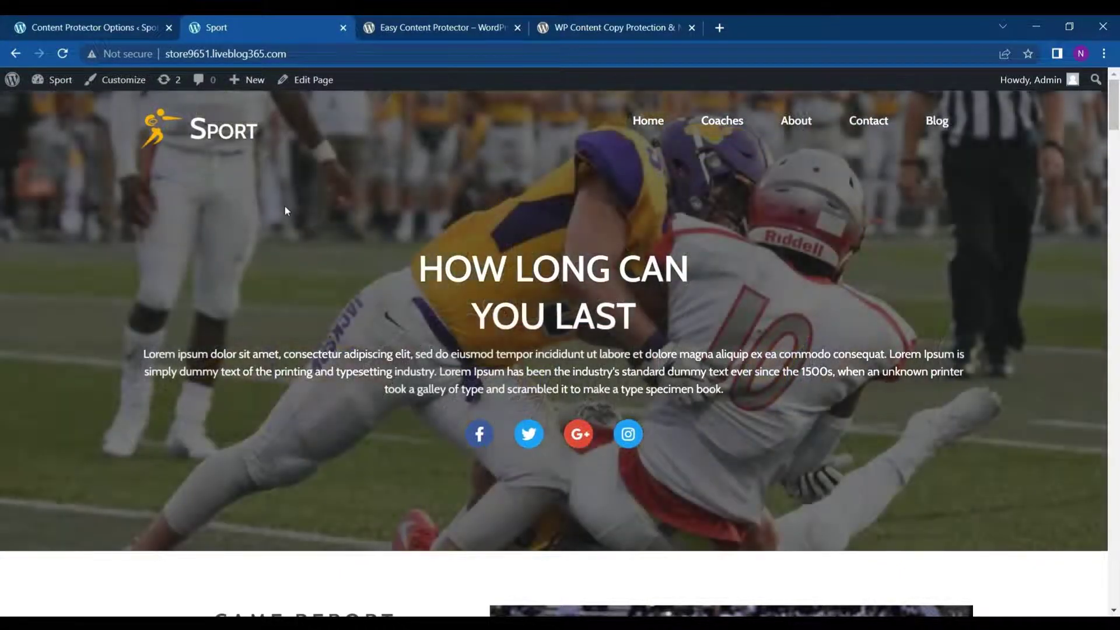
Set the Content Protector's message on right click to "No Right Click Allowed" and save the settings
{"action": "left_click", "coordinate": [88, 28]}
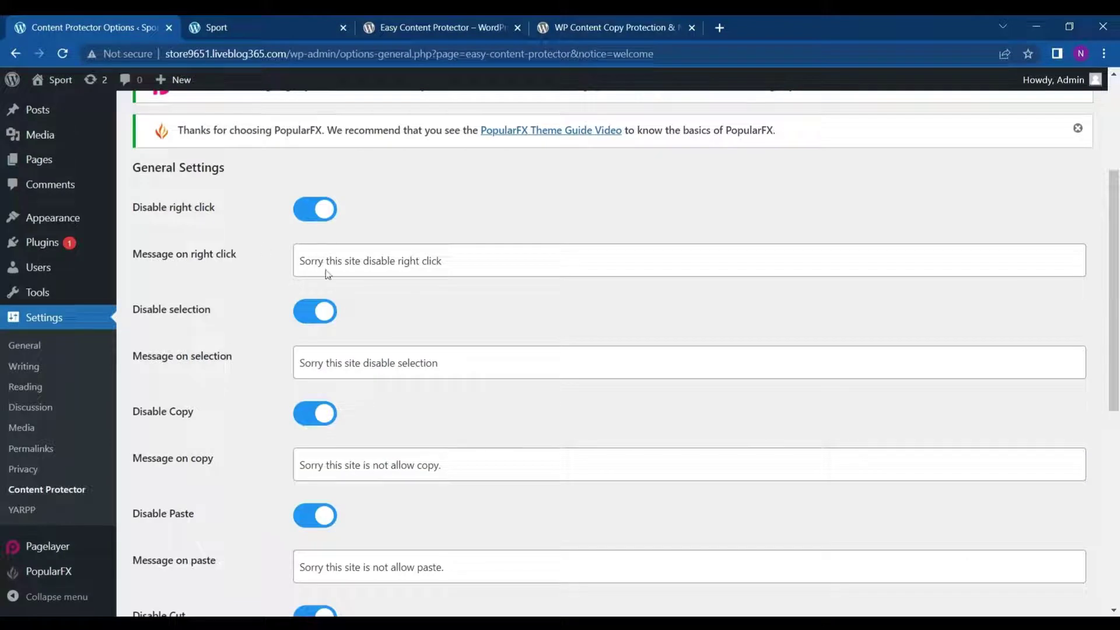
{"action": "left_click_drag", "start_coordinate": [441, 261], "coordinate": [242, 259]}
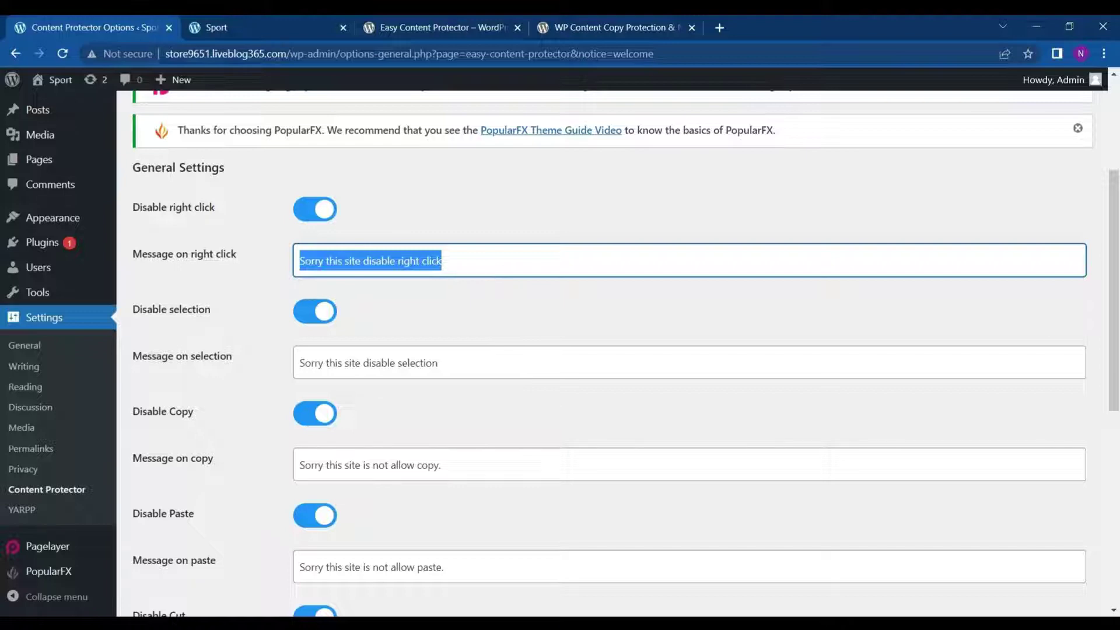
{"action": "type", "text": "N"}
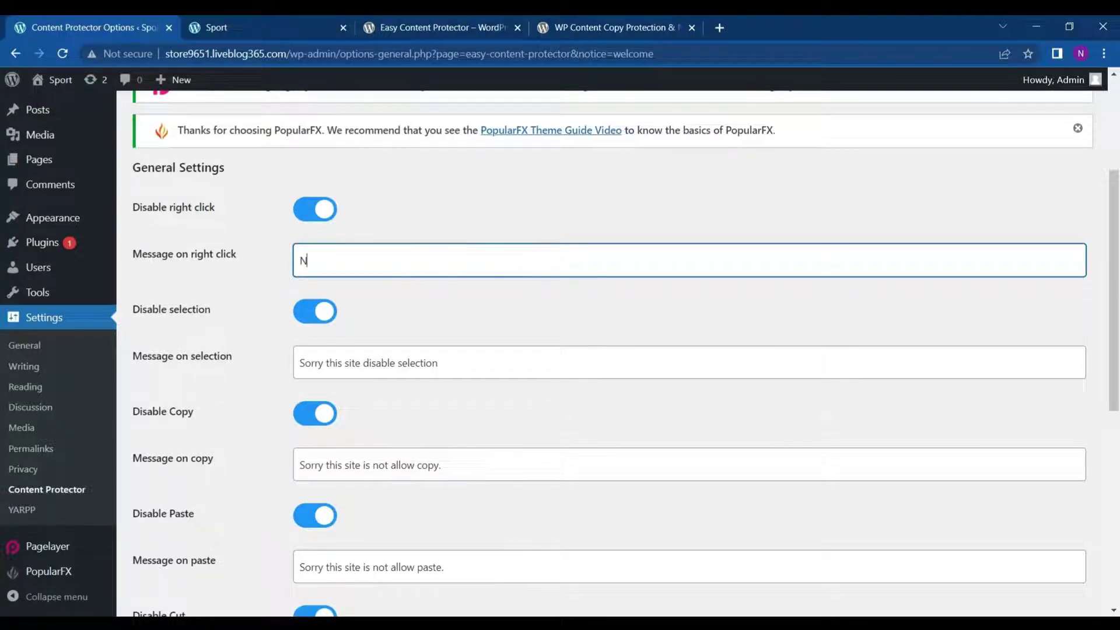
{"action": "type", "text": "o Right Click Allowed"}
{"action": "scroll", "coordinate": [348, 304], "scroll_direction": "down", "scroll_amount": 4}
{"action": "scroll", "coordinate": [340, 296], "scroll_direction": "down", "scroll_amount": 3}
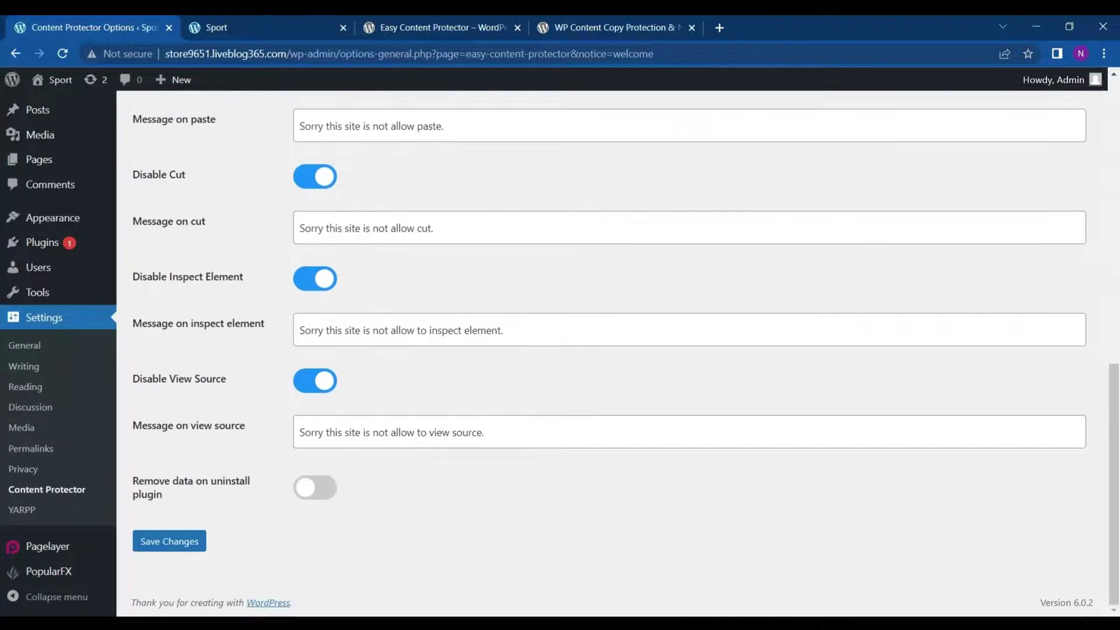
{"action": "left_click", "coordinate": [182, 541]}
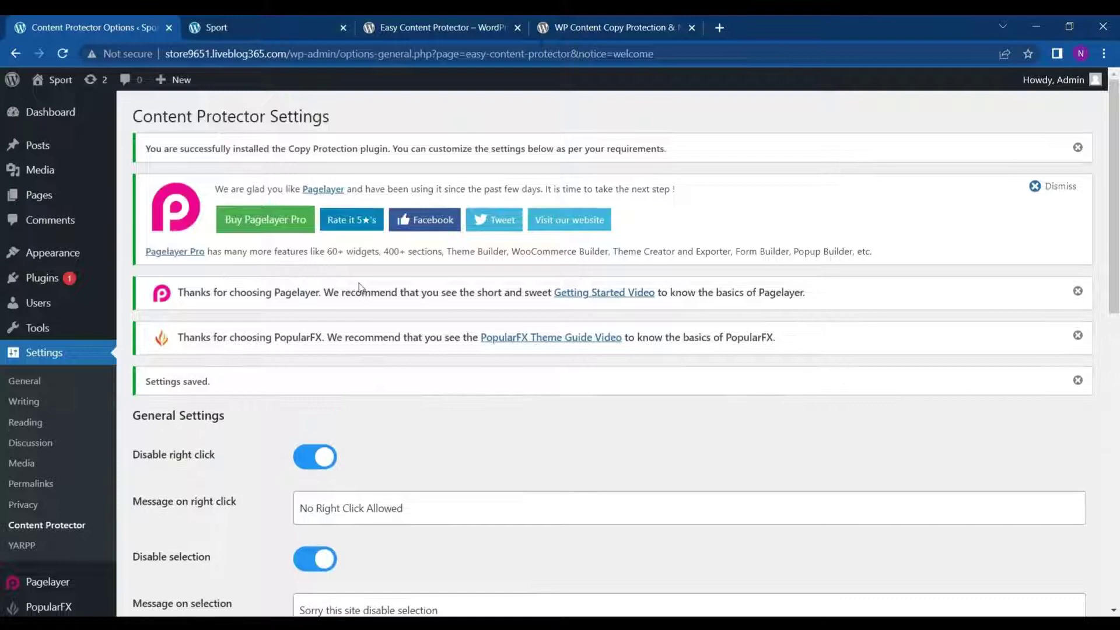
Reload the Sport homepage and check the custom right-click message in several spots of the header image
{"action": "left_click", "coordinate": [302, 16]}
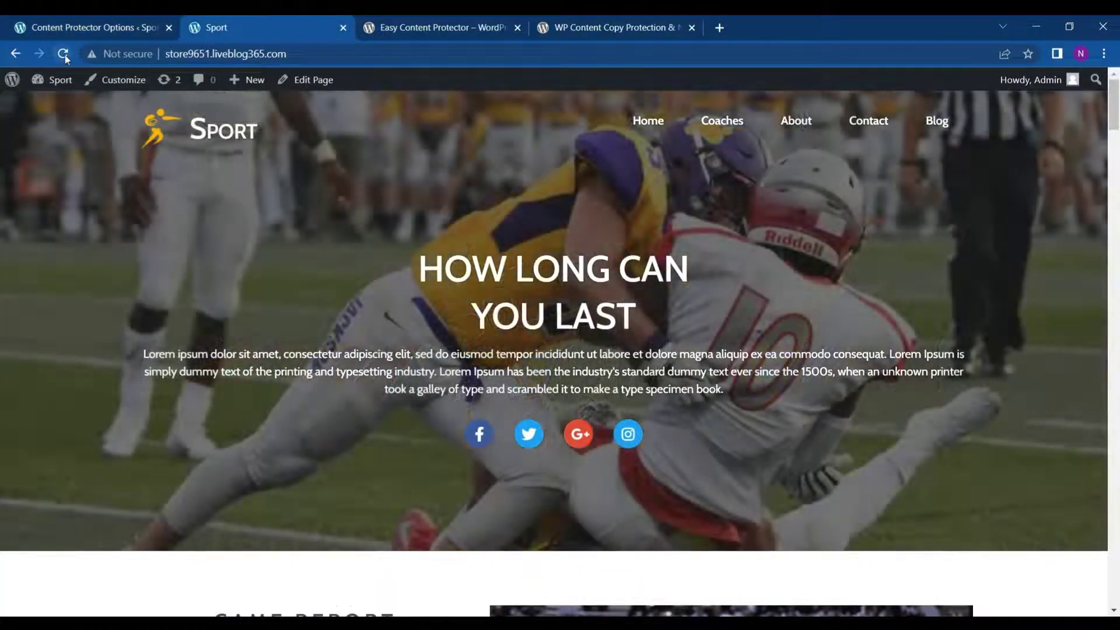
{"action": "left_click", "coordinate": [64, 54]}
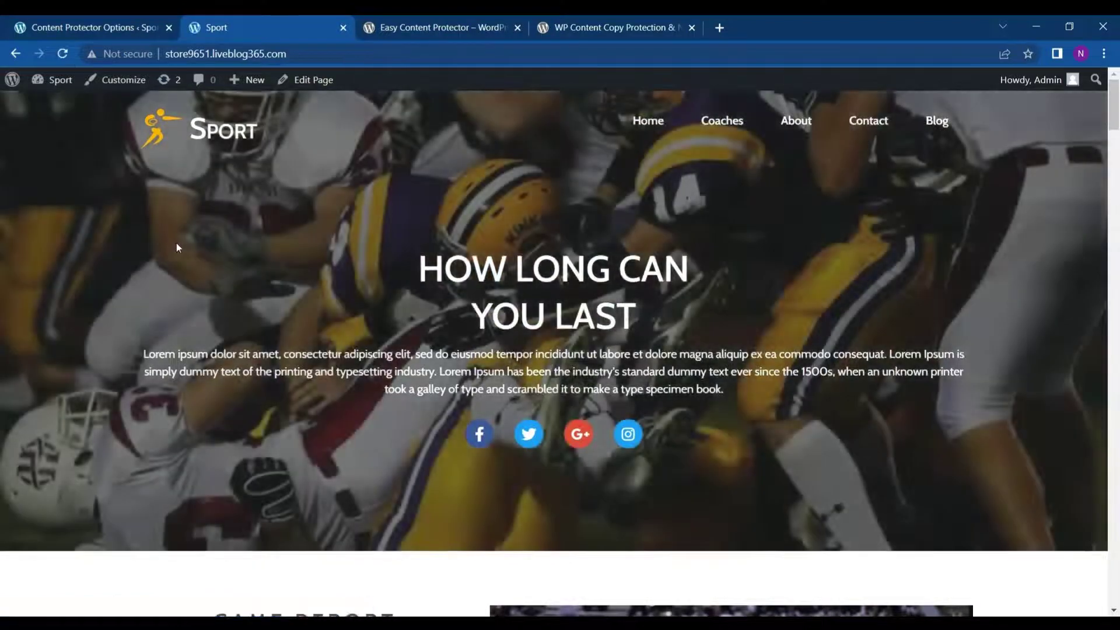
{"action": "right_click", "coordinate": [257, 216]}
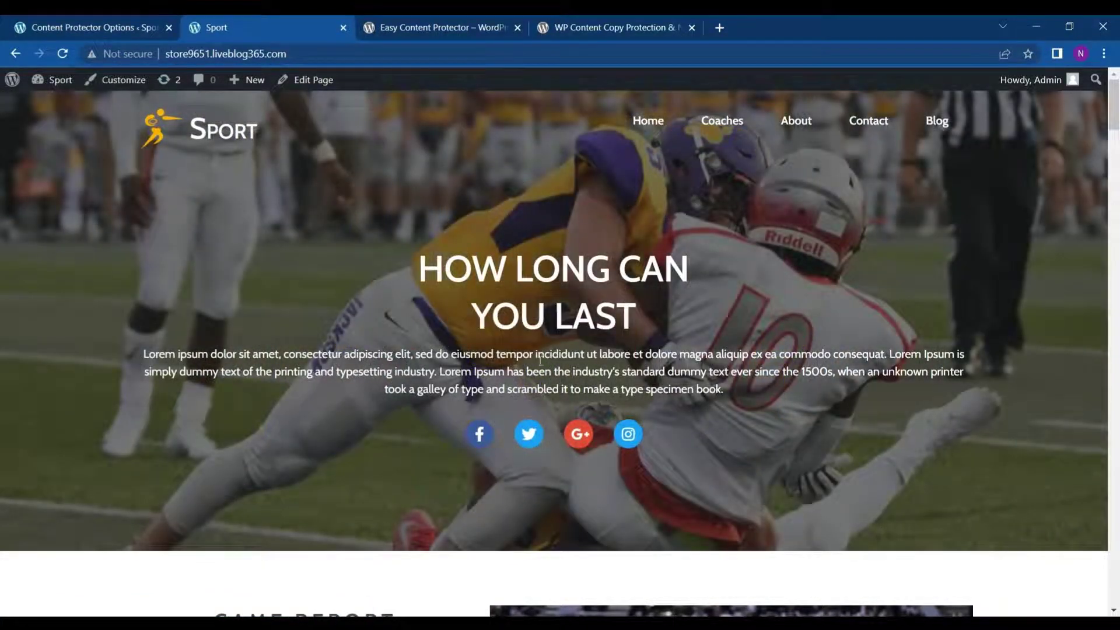
{"action": "right_click", "coordinate": [313, 285]}
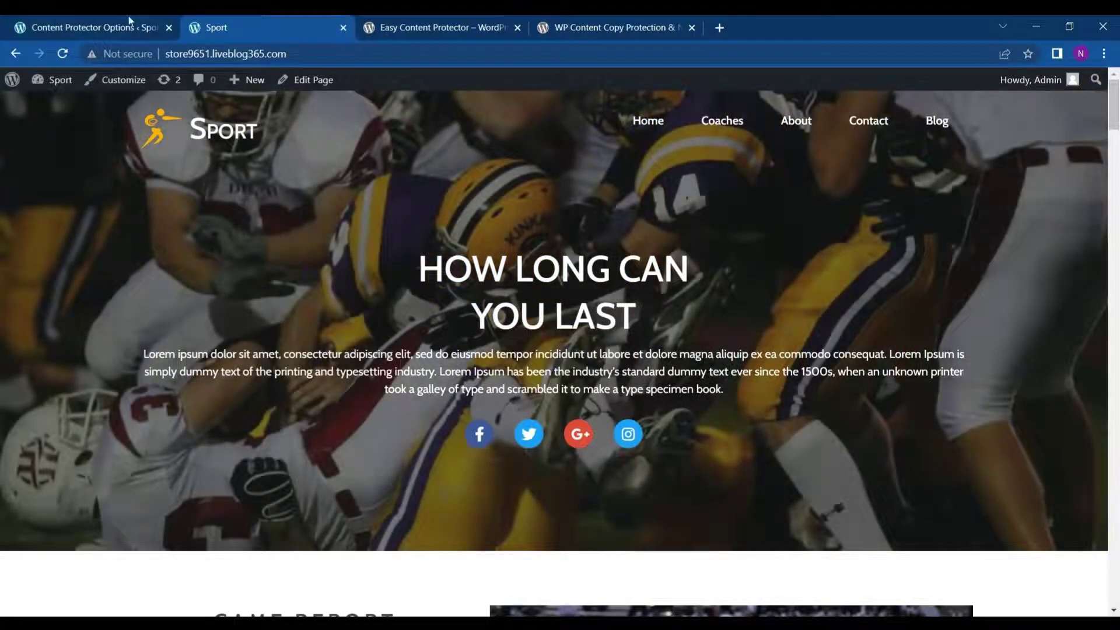
Review the Content Protector options for selection, copy, paste, cut, inspect element and view source, along with their messages
{"action": "left_click", "coordinate": [128, 17]}
{"action": "scroll", "coordinate": [330, 387], "scroll_direction": "down", "scroll_amount": 3}
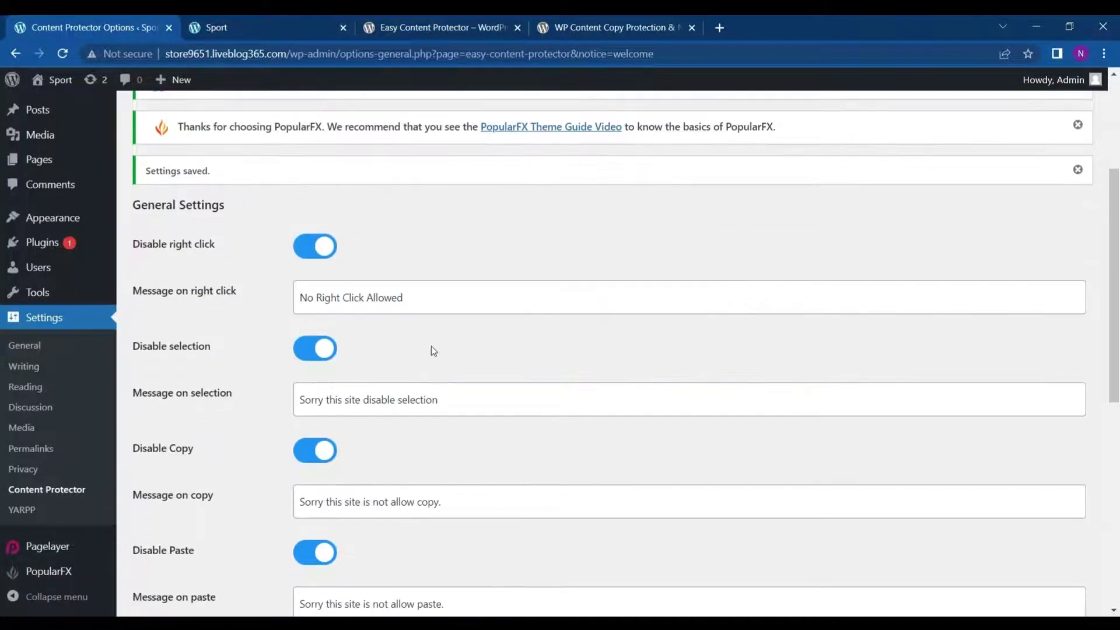
{"action": "scroll", "coordinate": [393, 416], "scroll_direction": "down", "scroll_amount": 2}
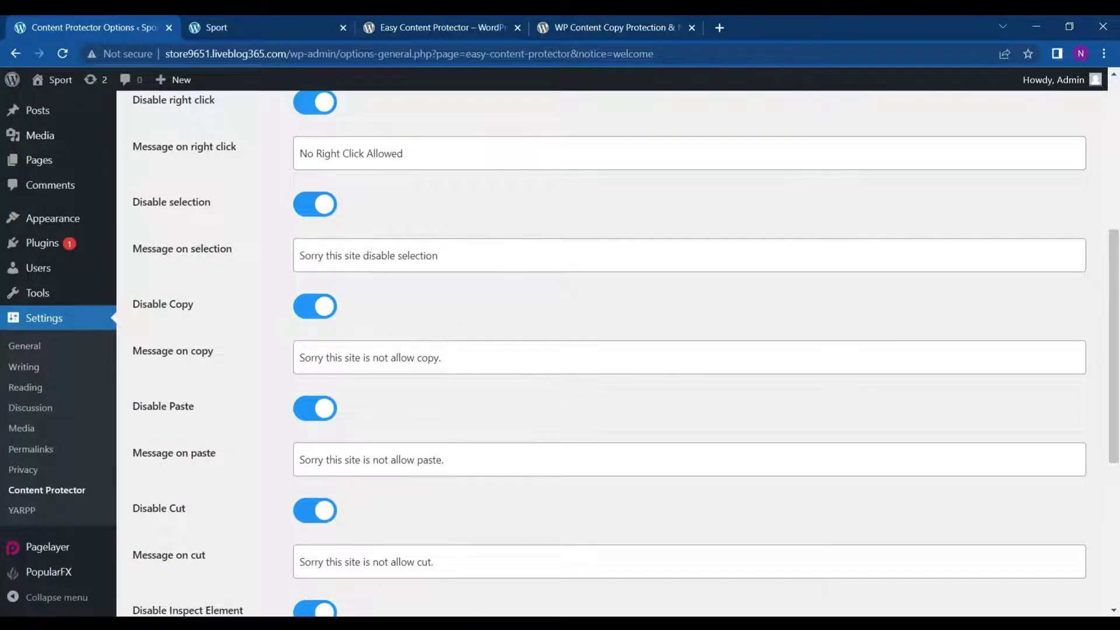
{"action": "scroll", "coordinate": [369, 267], "scroll_direction": "down", "scroll_amount": 1}
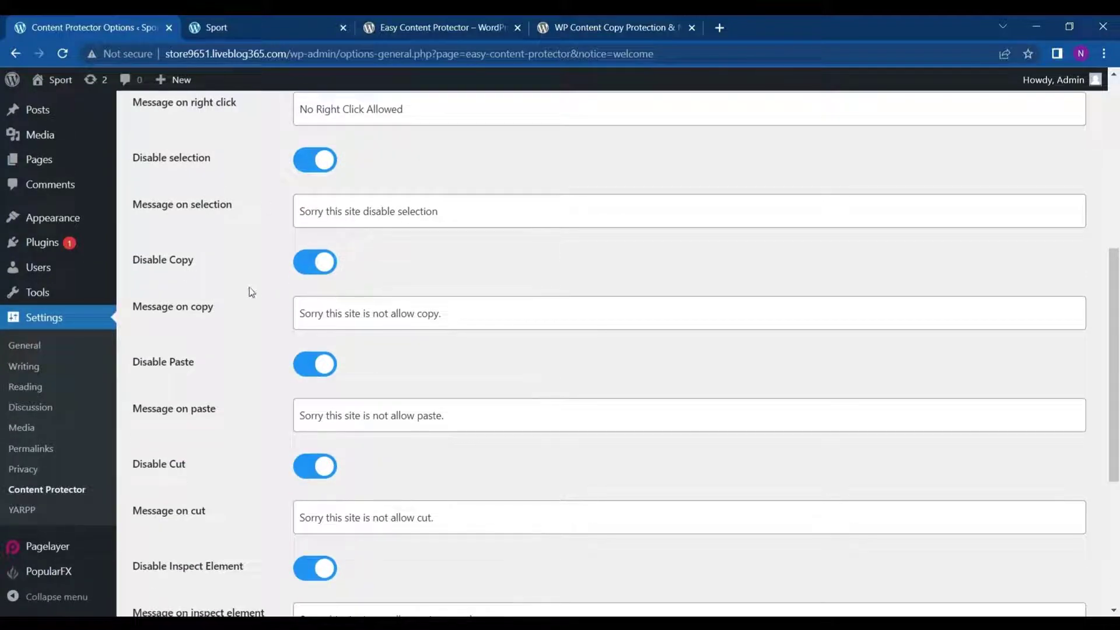
{"action": "scroll", "coordinate": [255, 289], "scroll_direction": "down", "scroll_amount": 2}
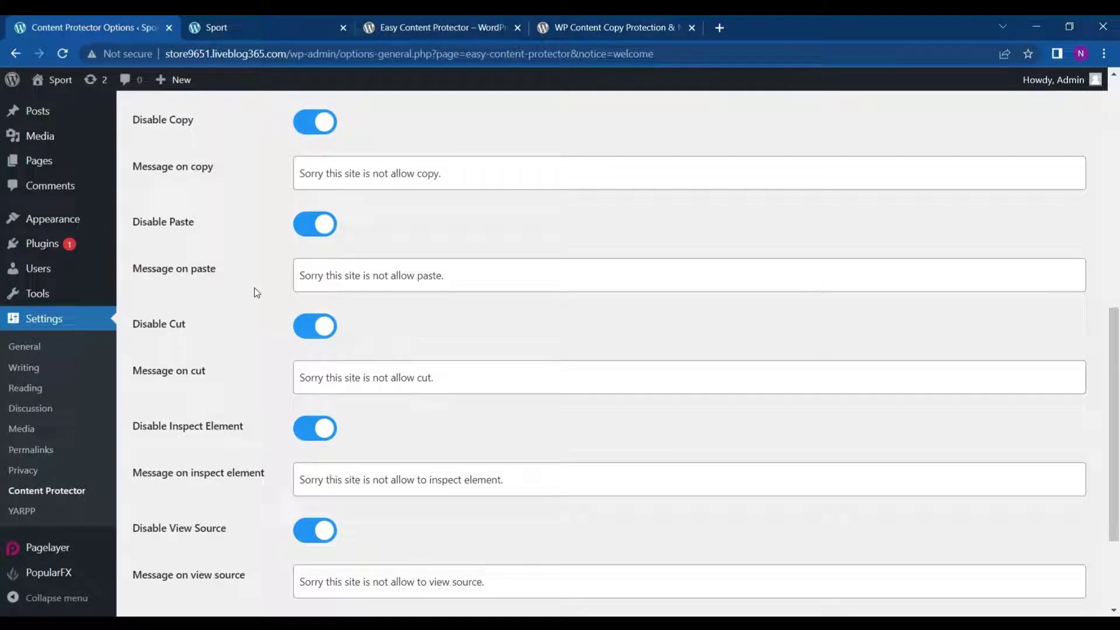
{"action": "scroll", "coordinate": [254, 288], "scroll_direction": "down", "scroll_amount": 1}
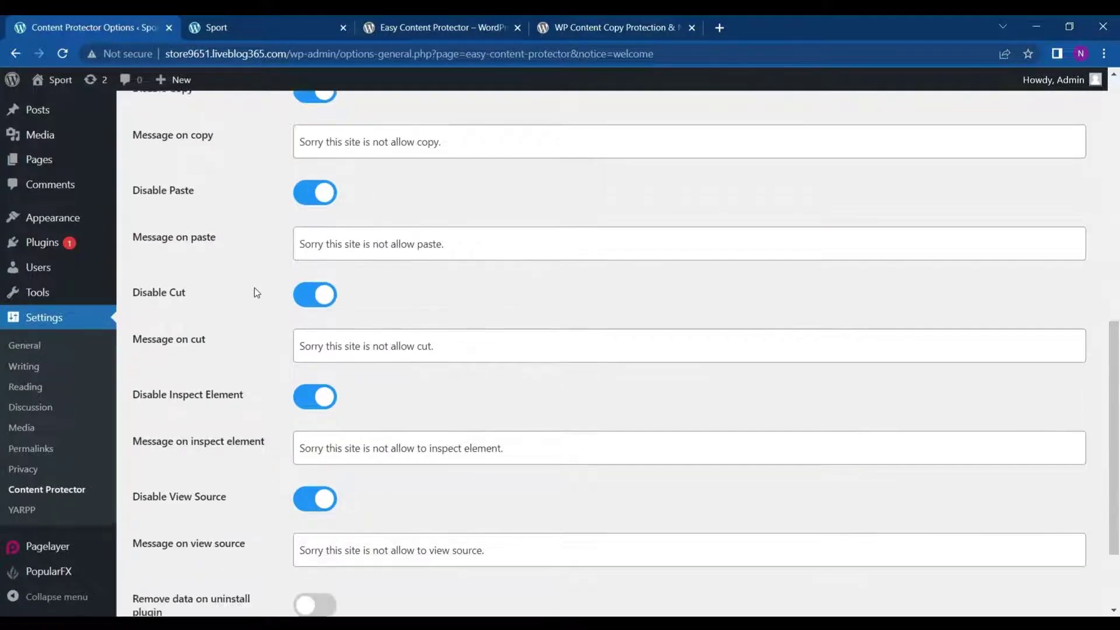
{"action": "scroll", "coordinate": [242, 305], "scroll_direction": "down", "scroll_amount": 1}
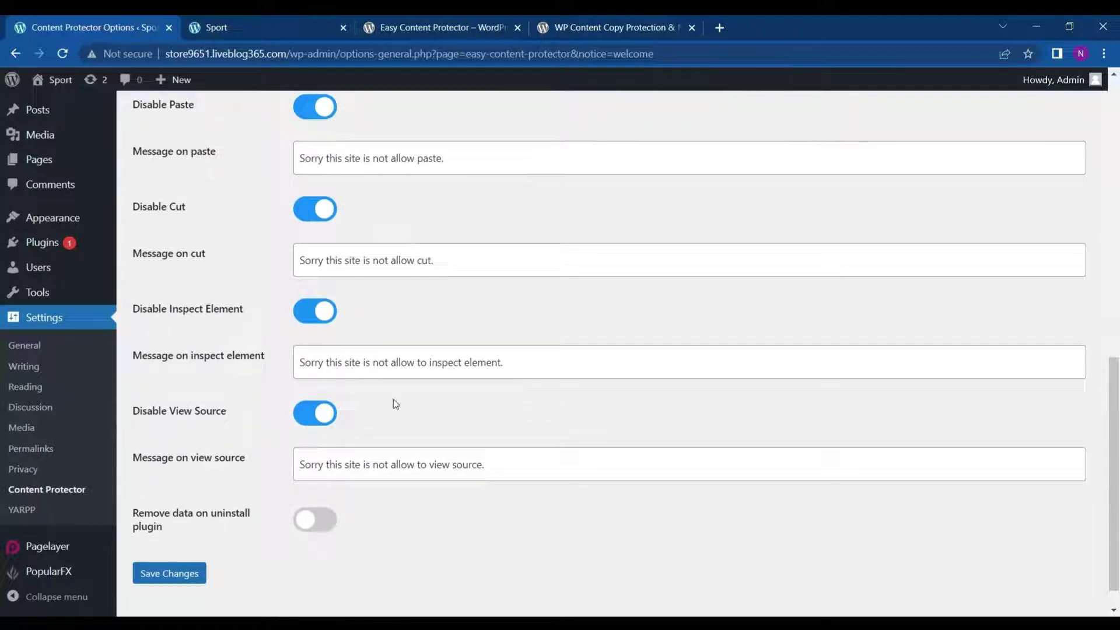
{"action": "scroll", "coordinate": [393, 399], "scroll_direction": "down", "scroll_amount": 1}
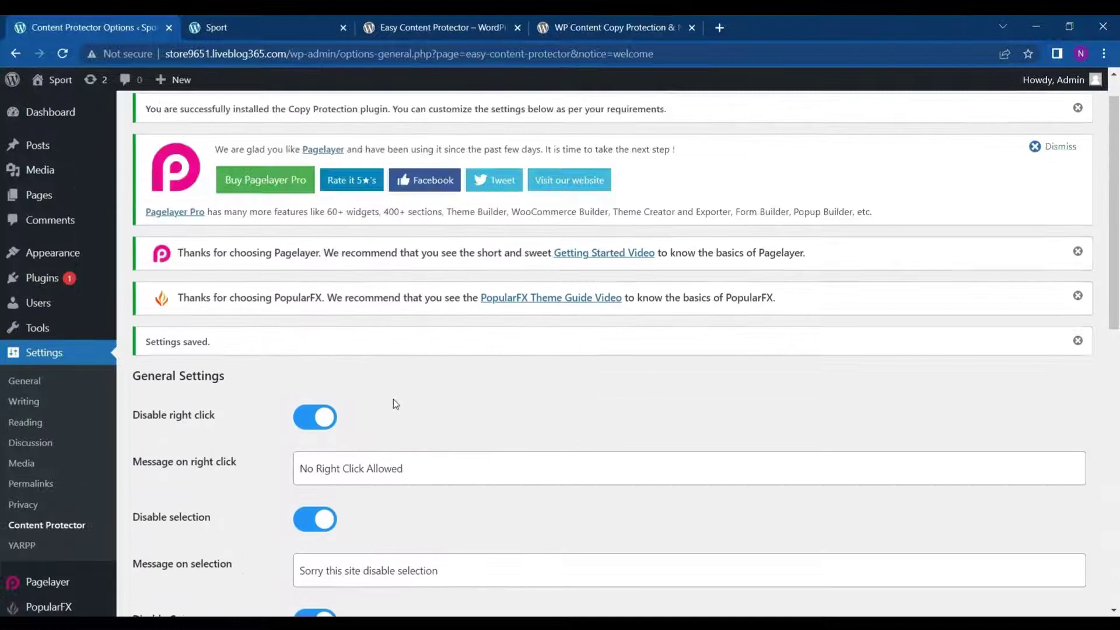
{"action": "scroll", "coordinate": [393, 402], "scroll_direction": "up", "scroll_amount": 1}
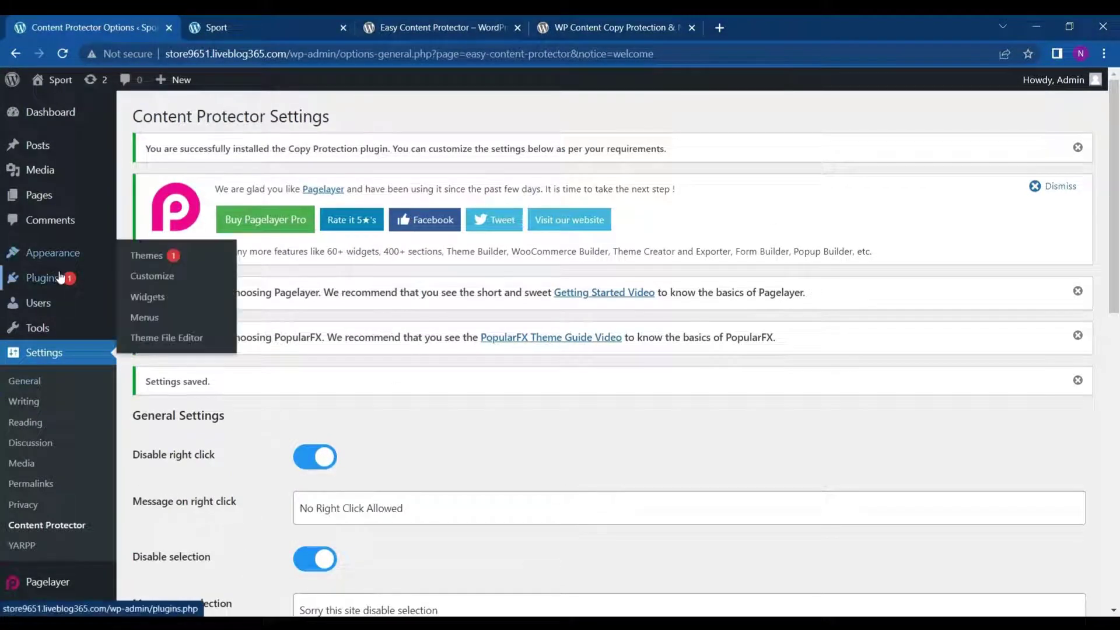
Look over the WordPress.org pages of the WP Content Copy Protection & No Right Click and Easy Content Protector plugins
{"action": "left_click", "coordinate": [661, 16]}
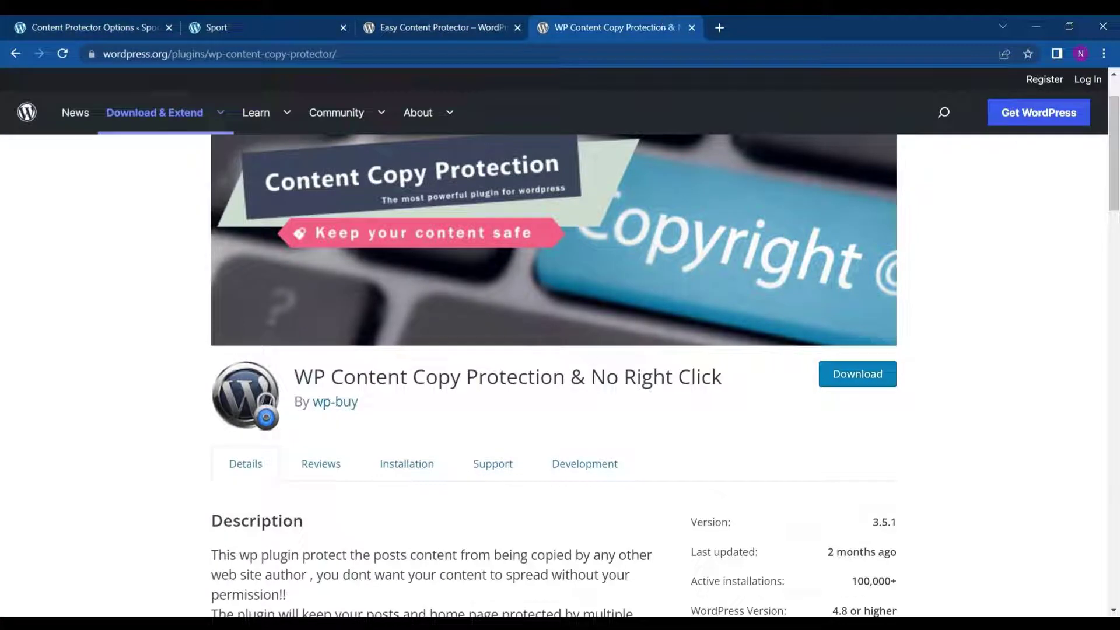
{"action": "scroll", "coordinate": [585, 370], "scroll_direction": "down", "scroll_amount": 2}
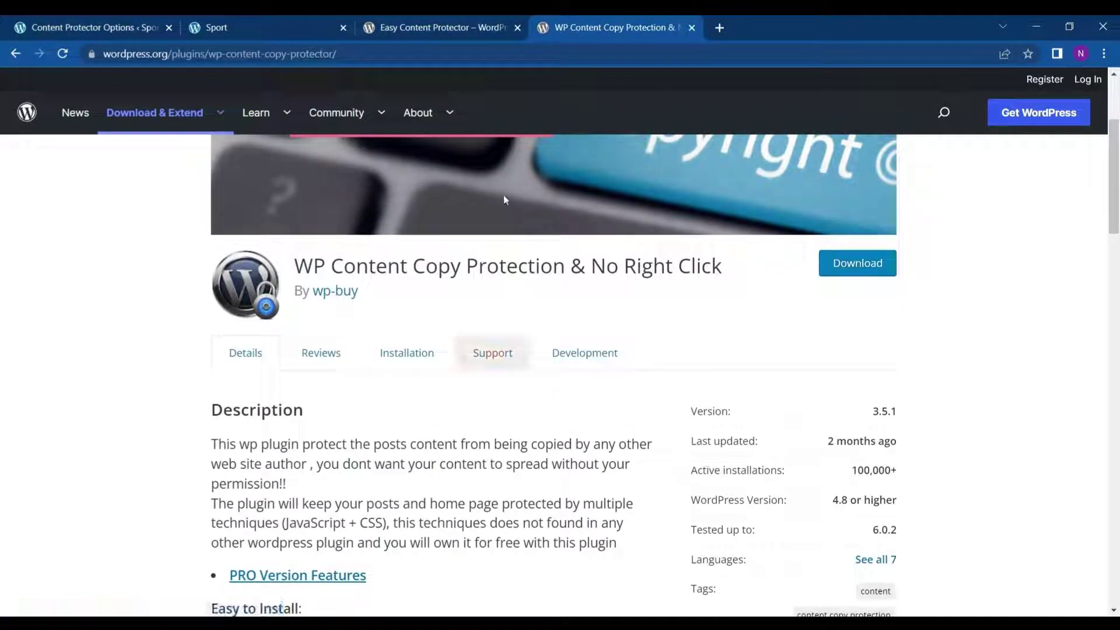
{"action": "left_click", "coordinate": [457, 24]}
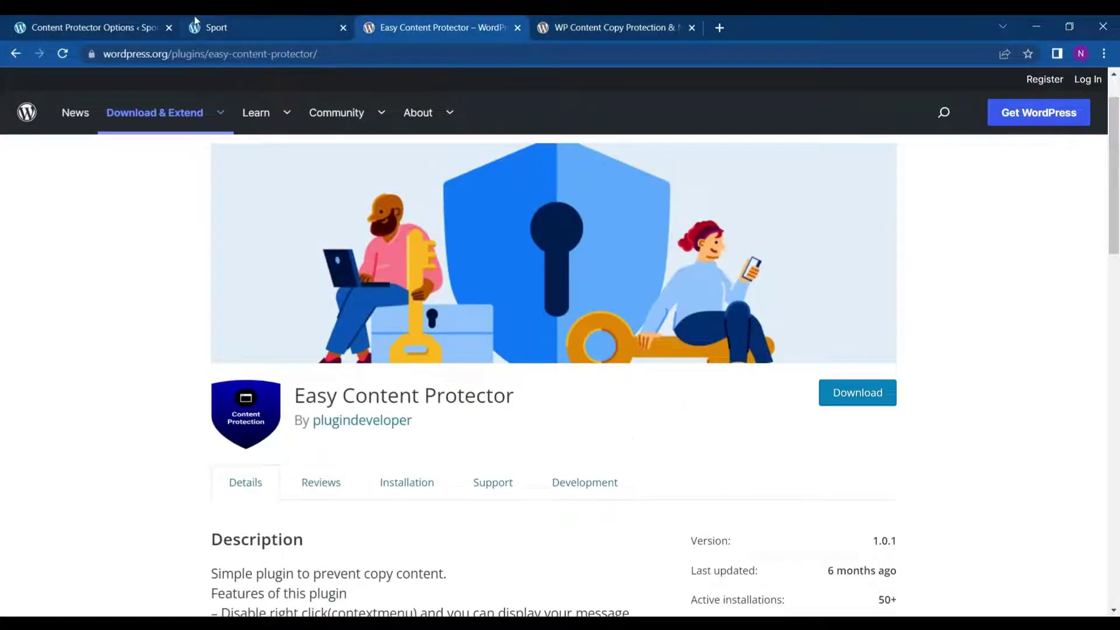
Open the Coaches page of the Sport site and look through its content
{"action": "left_click", "coordinate": [201, 23]}
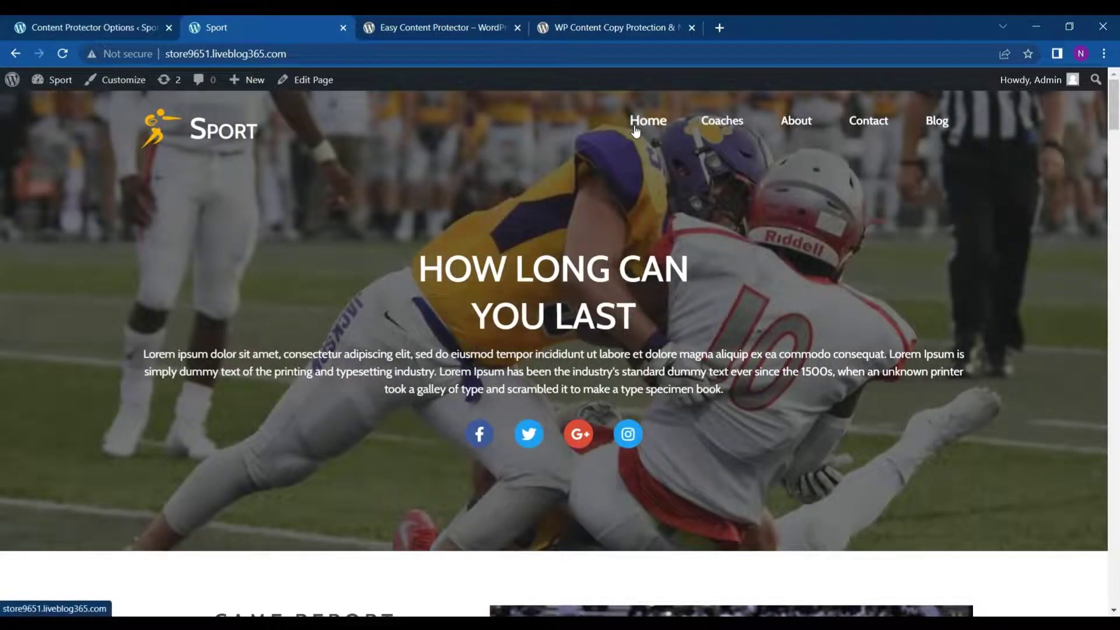
{"action": "left_click", "coordinate": [744, 122]}
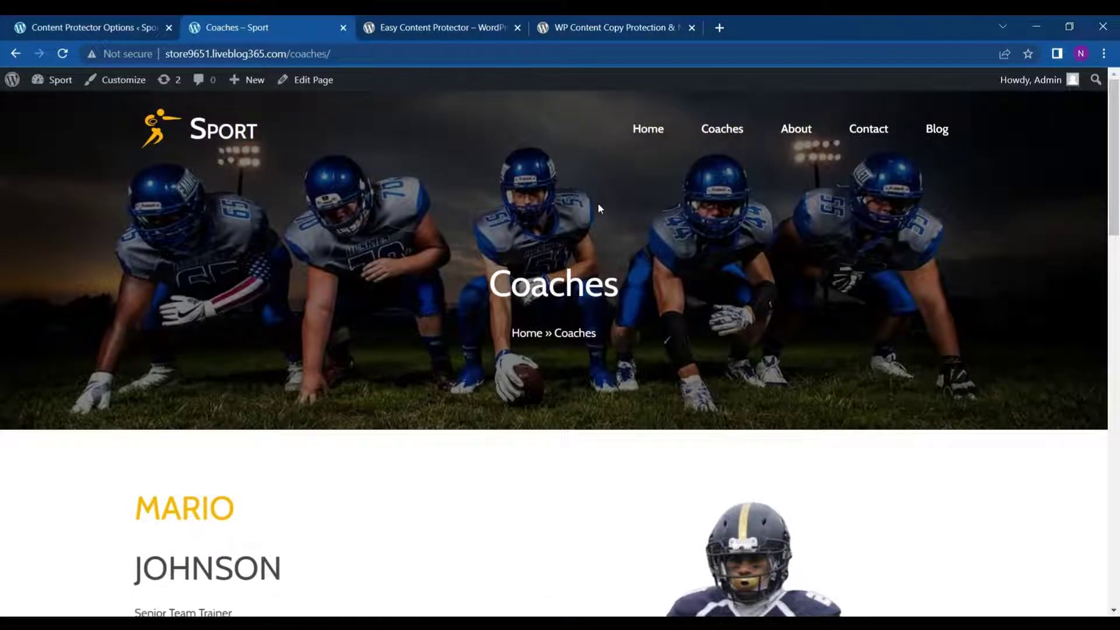
{"action": "scroll", "coordinate": [598, 207], "scroll_direction": "down", "scroll_amount": 2}
{"action": "scroll", "coordinate": [598, 205], "scroll_direction": "down", "scroll_amount": 2}
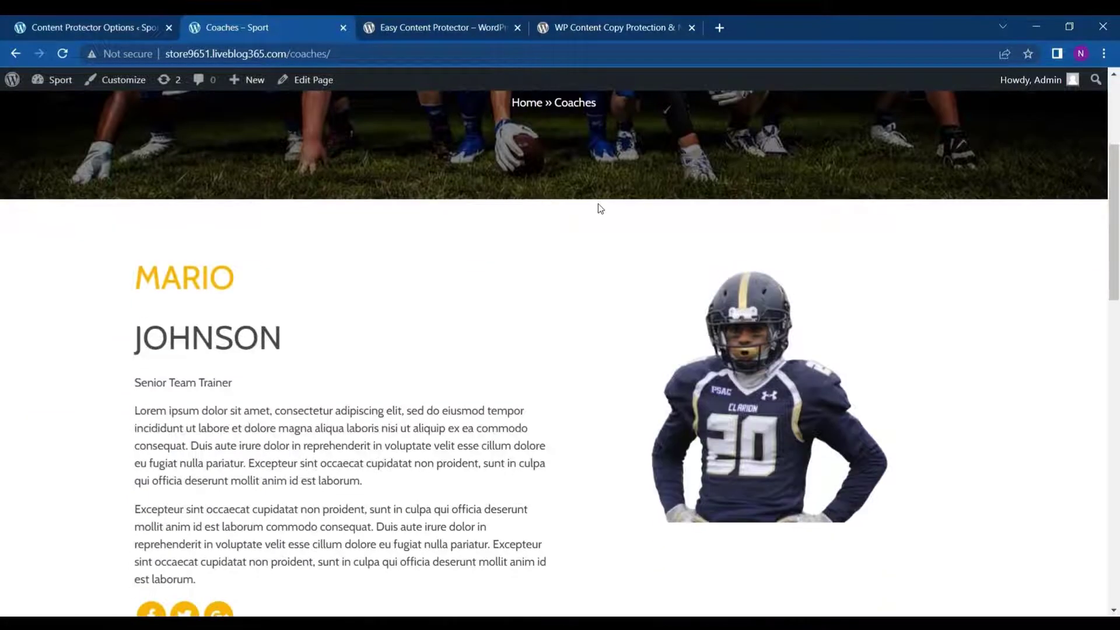
{"action": "scroll", "coordinate": [598, 207], "scroll_direction": "up", "scroll_amount": 4}
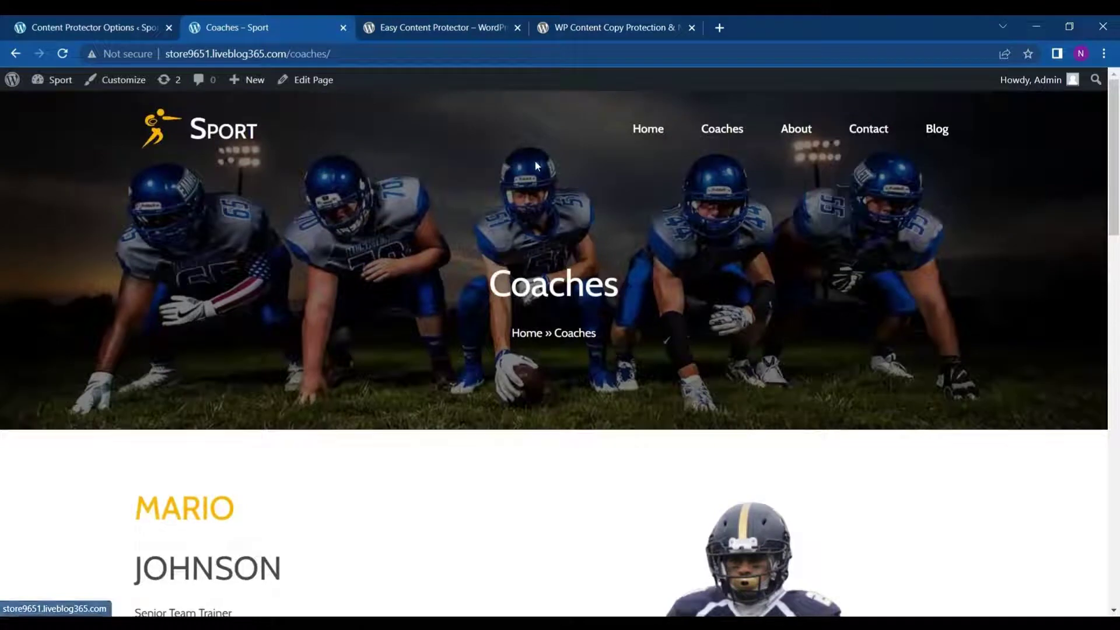
Deactivate Easy Content Protector among the site's installed plugins
{"action": "left_click", "coordinate": [109, 19]}
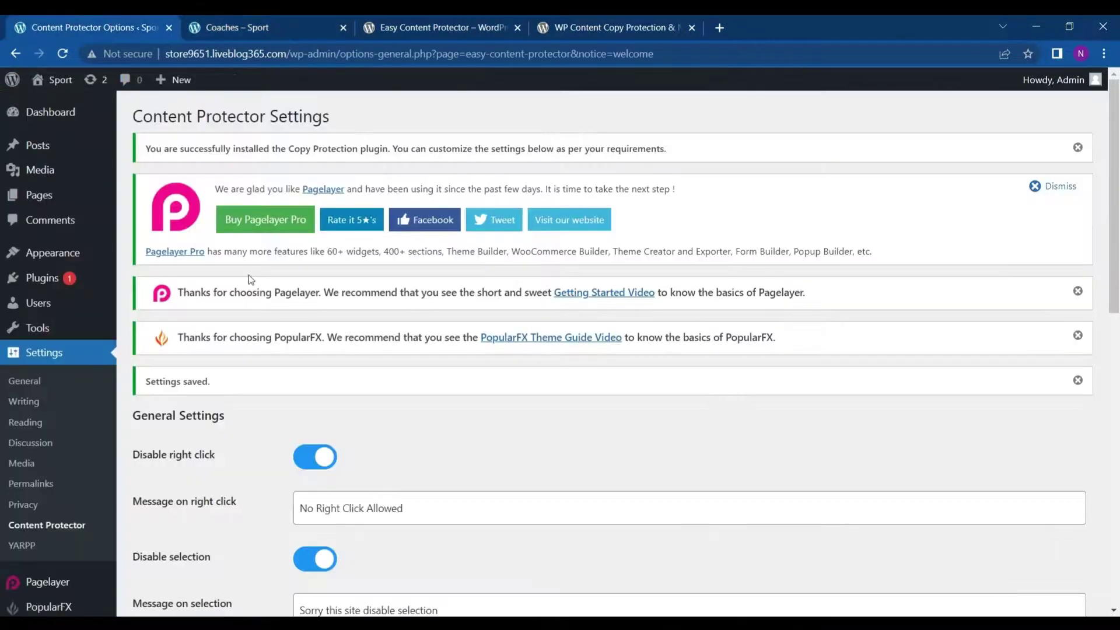
{"action": "left_click", "coordinate": [82, 280]}
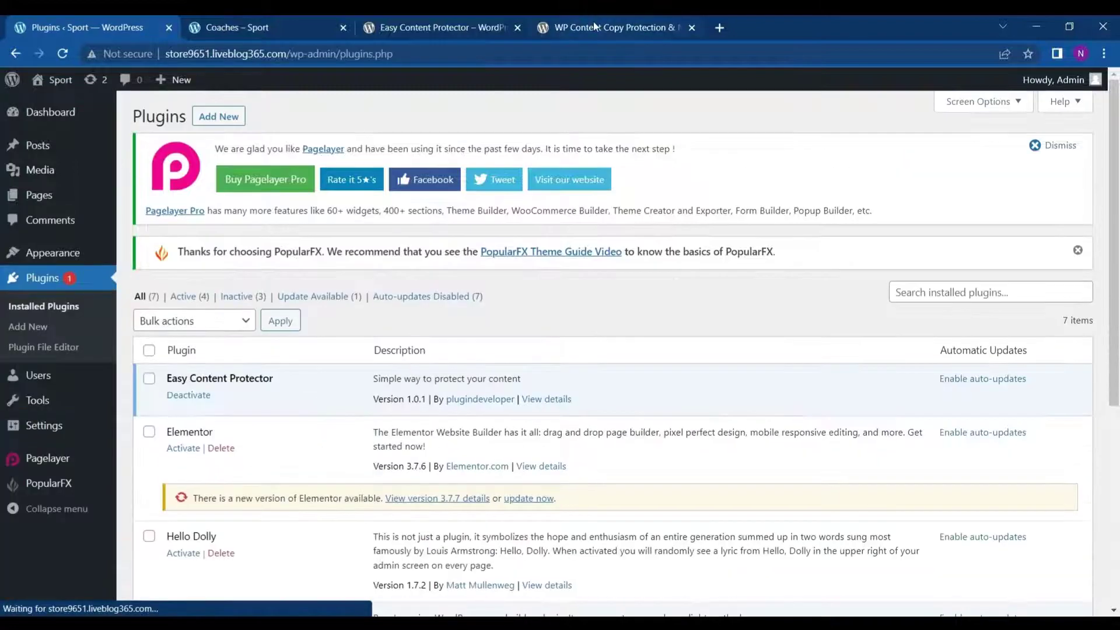
{"action": "scroll", "coordinate": [479, 371], "scroll_direction": "down", "scroll_amount": 2}
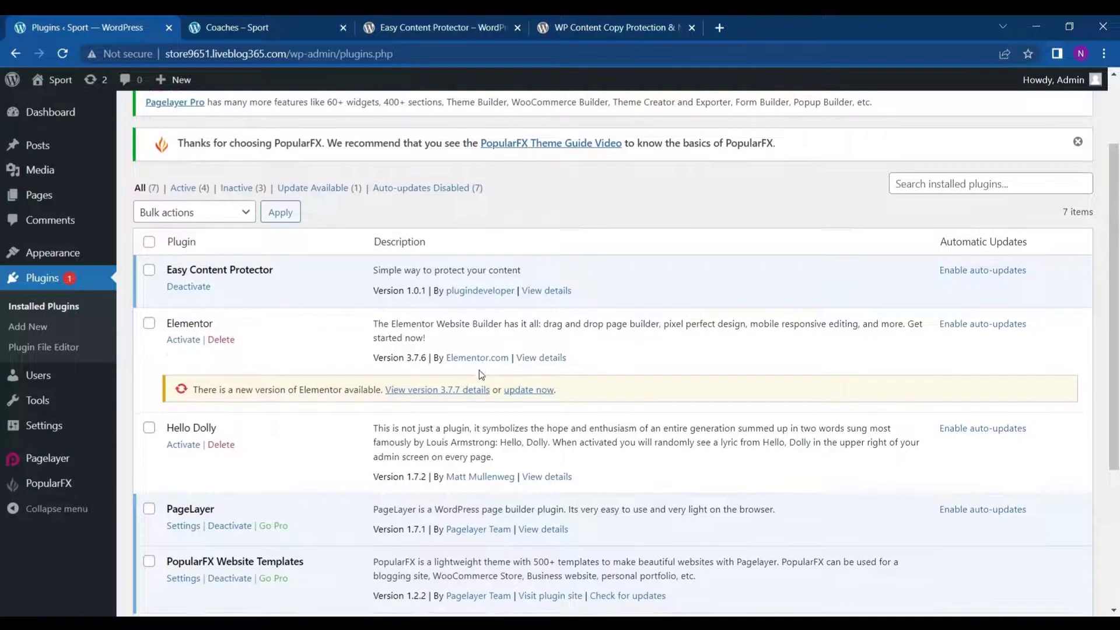
{"action": "scroll", "coordinate": [478, 369], "scroll_direction": "down", "scroll_amount": 1}
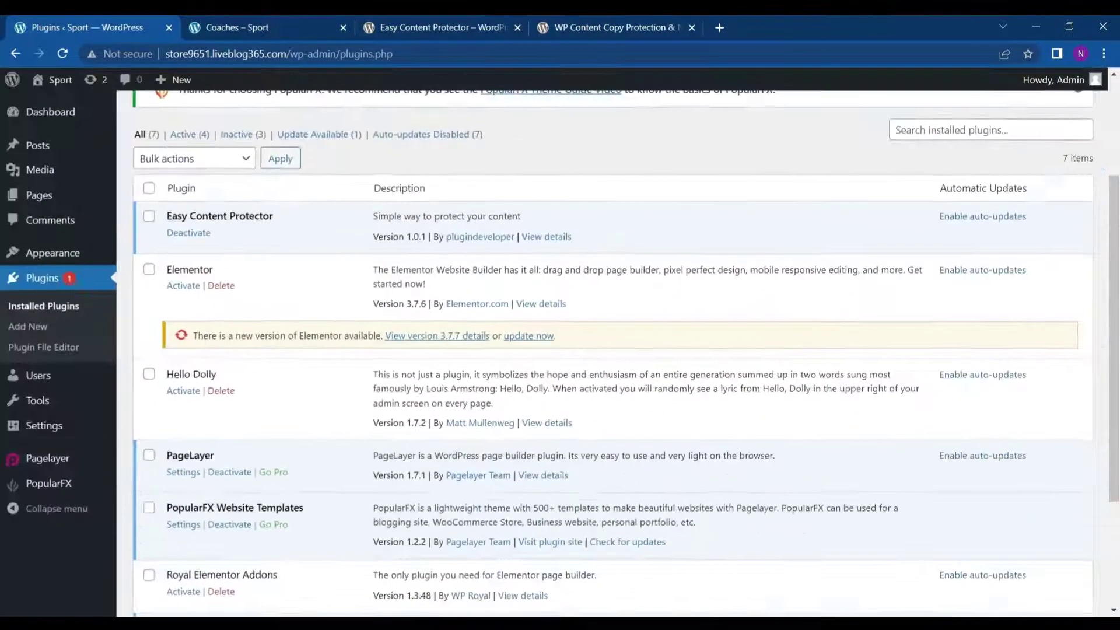
{"action": "scroll", "coordinate": [192, 222], "scroll_direction": "down", "scroll_amount": 3}
{"action": "scroll", "coordinate": [193, 221], "scroll_direction": "up", "scroll_amount": 2}
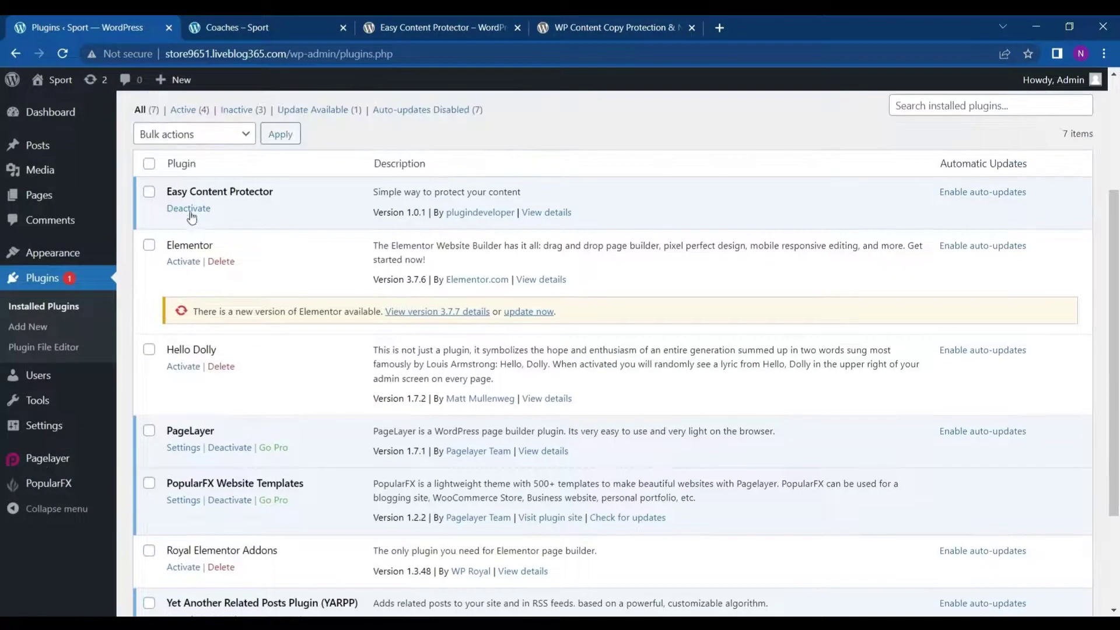
{"action": "left_click", "coordinate": [190, 210]}
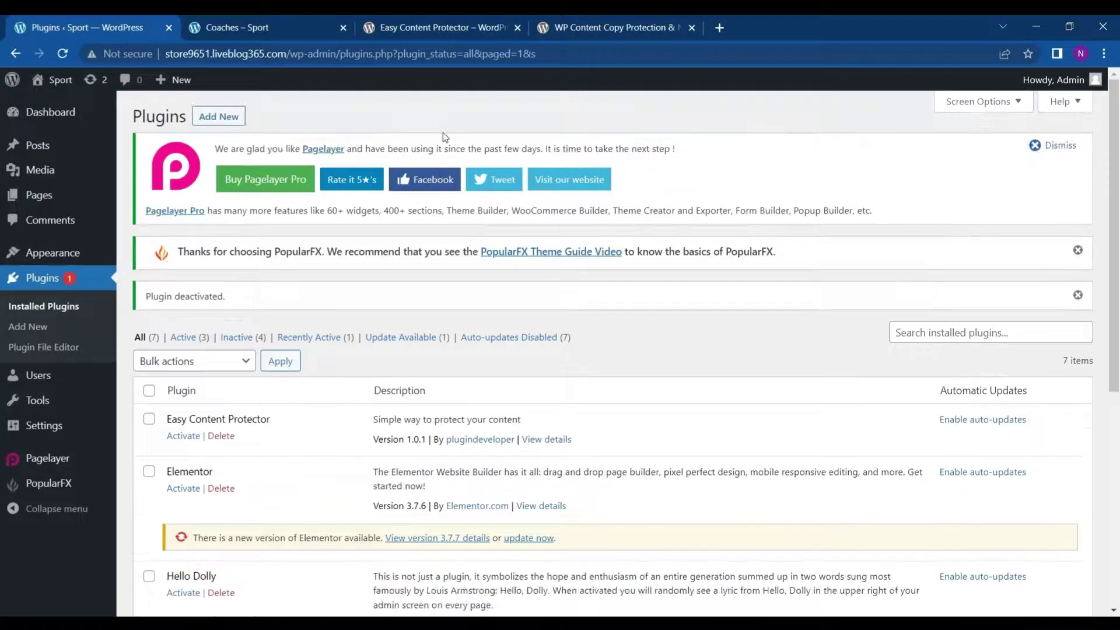
Search the installable plugins for "content protector", and install and activate WP Content Copy Protection & No Right Click
{"action": "left_click", "coordinate": [235, 120]}
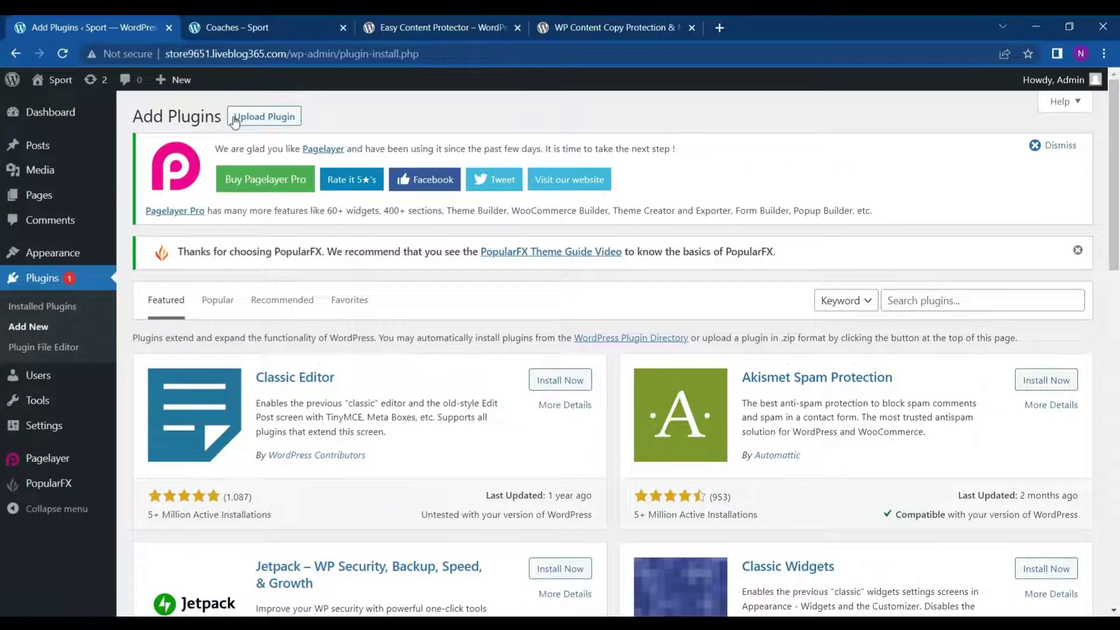
{"action": "left_click", "coordinate": [968, 300]}
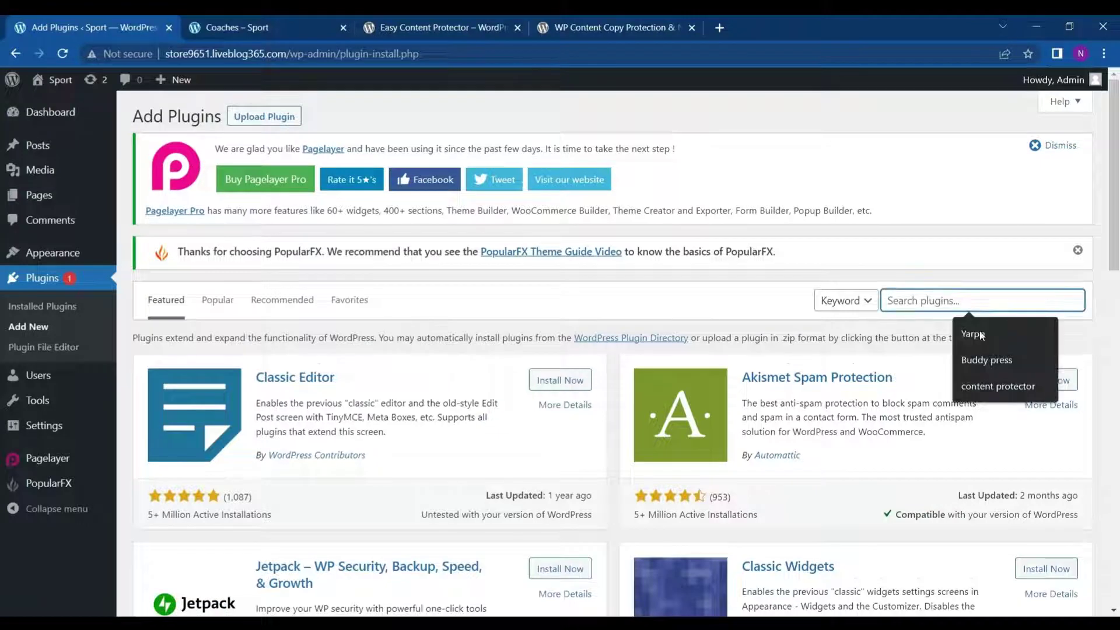
{"action": "left_click", "coordinate": [990, 385]}
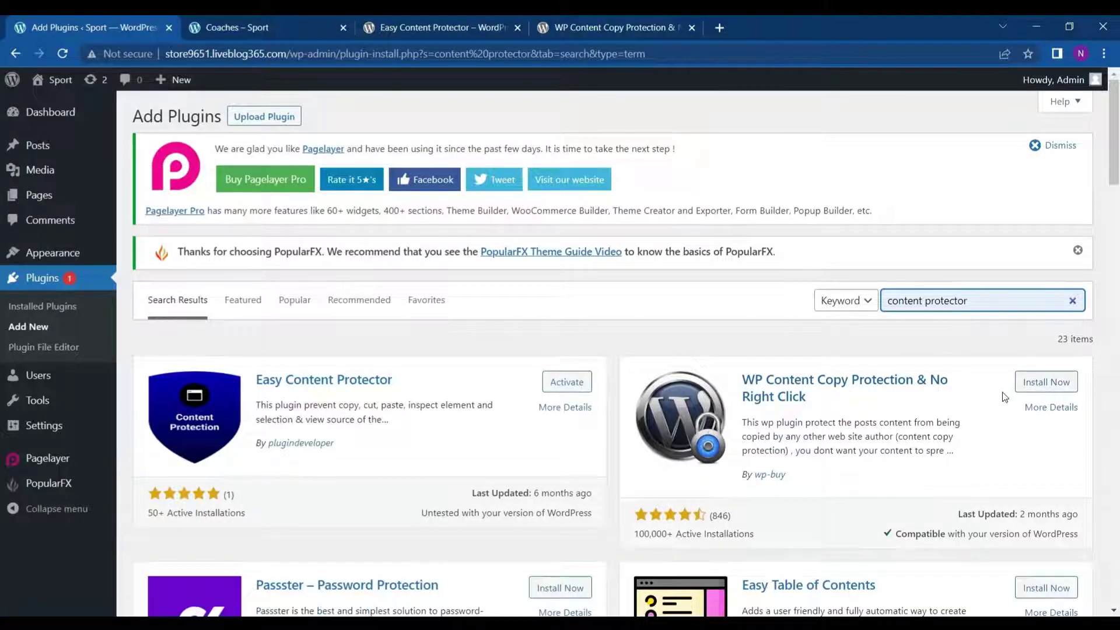
{"action": "left_click", "coordinate": [1036, 382]}
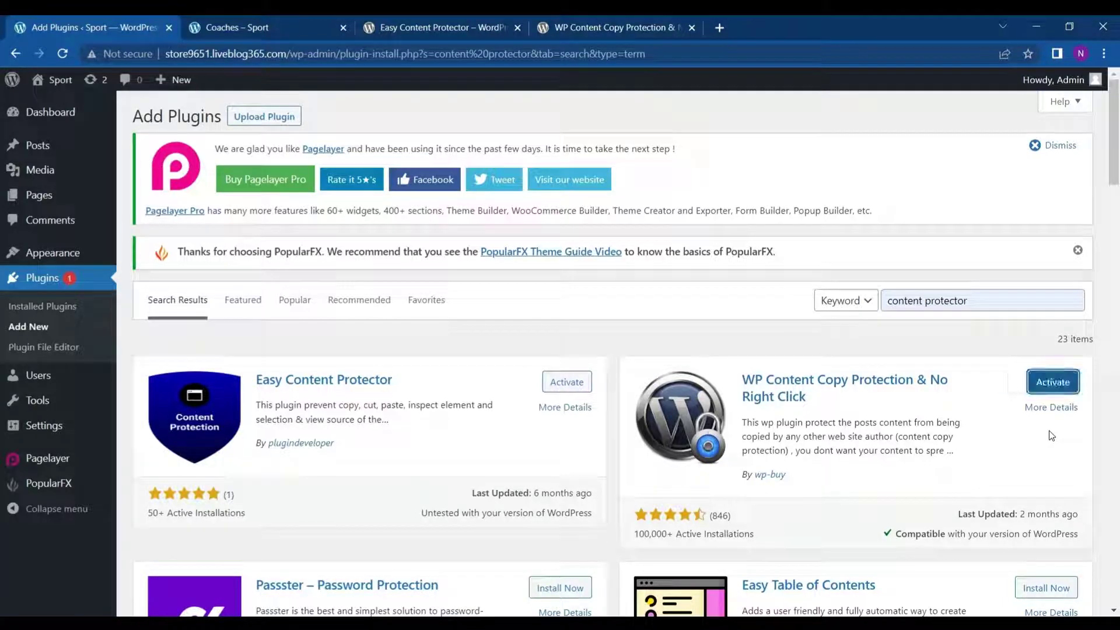
{"action": "left_click", "coordinate": [1054, 383]}
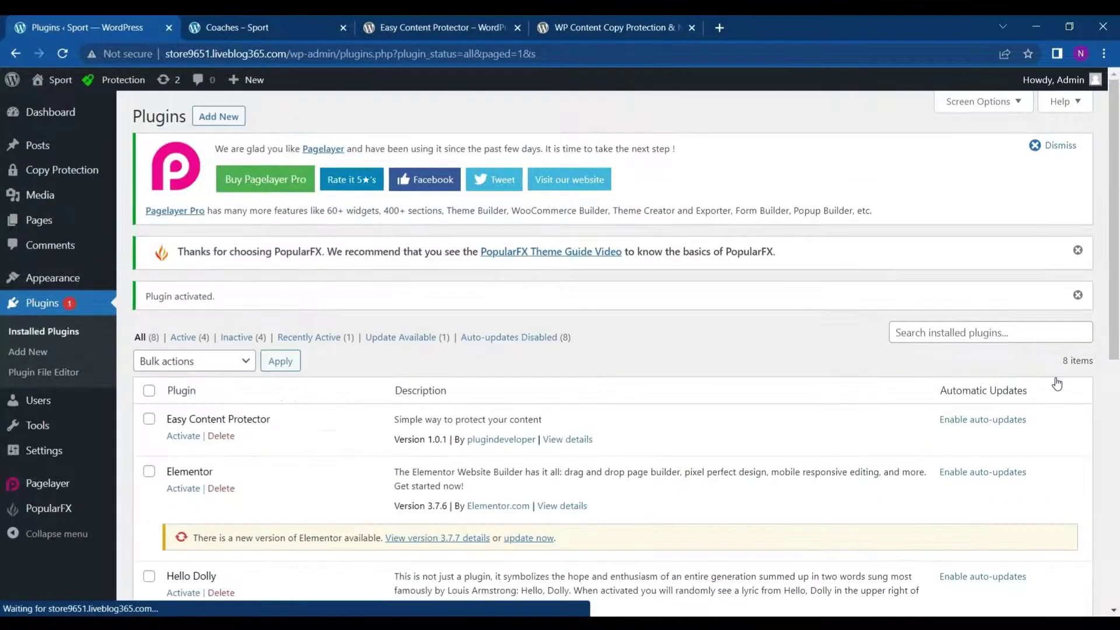
Open the Copy Protection settings and review the main JavaScript protection options and alert messages
{"action": "scroll", "coordinate": [490, 426], "scroll_direction": "down", "scroll_amount": 4}
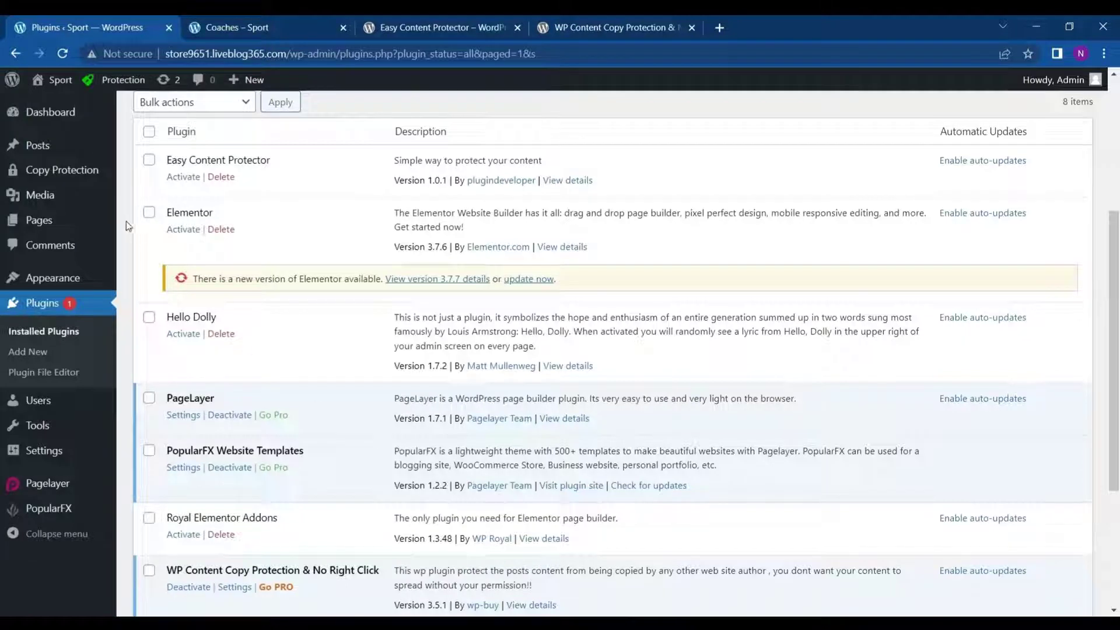
{"action": "scroll", "coordinate": [124, 221], "scroll_direction": "up", "scroll_amount": 2}
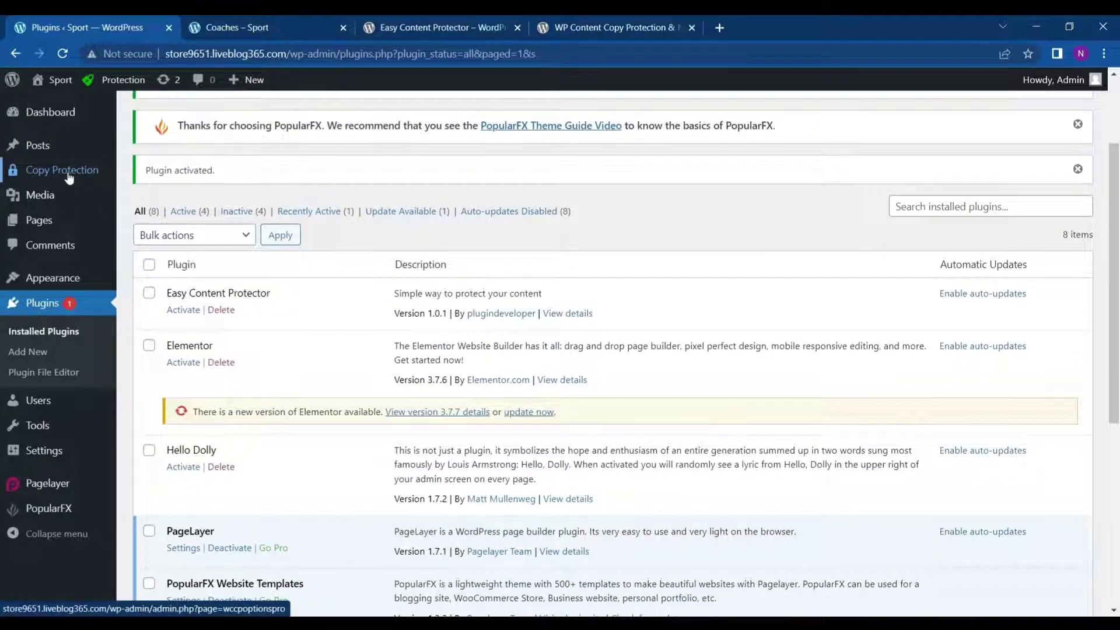
{"action": "left_click", "coordinate": [65, 176]}
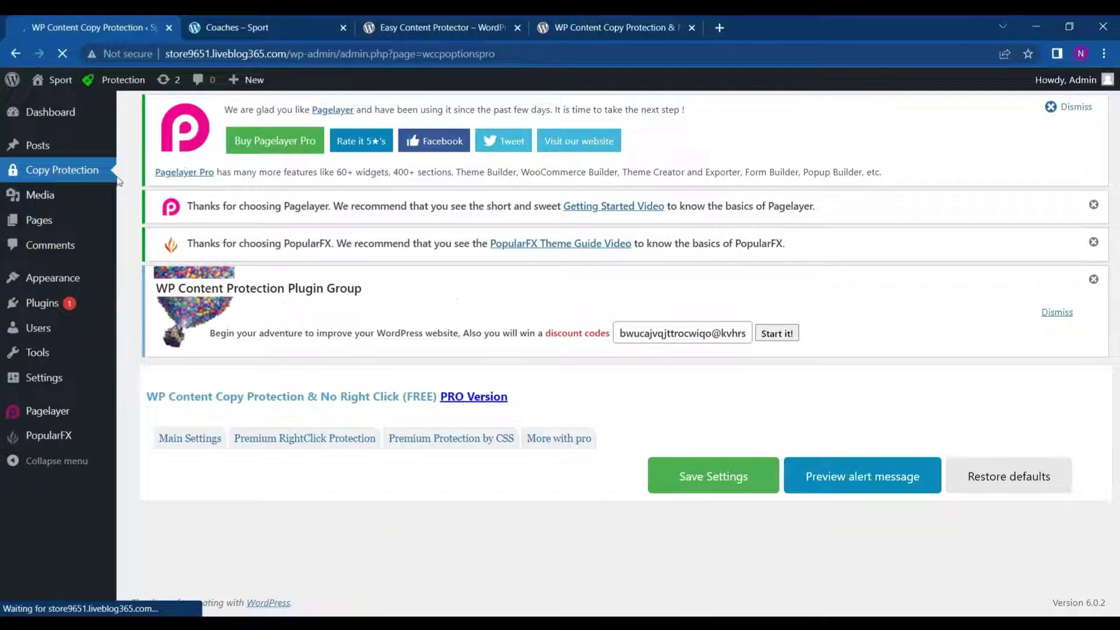
{"action": "mouse_move", "coordinate": [95, 161]}
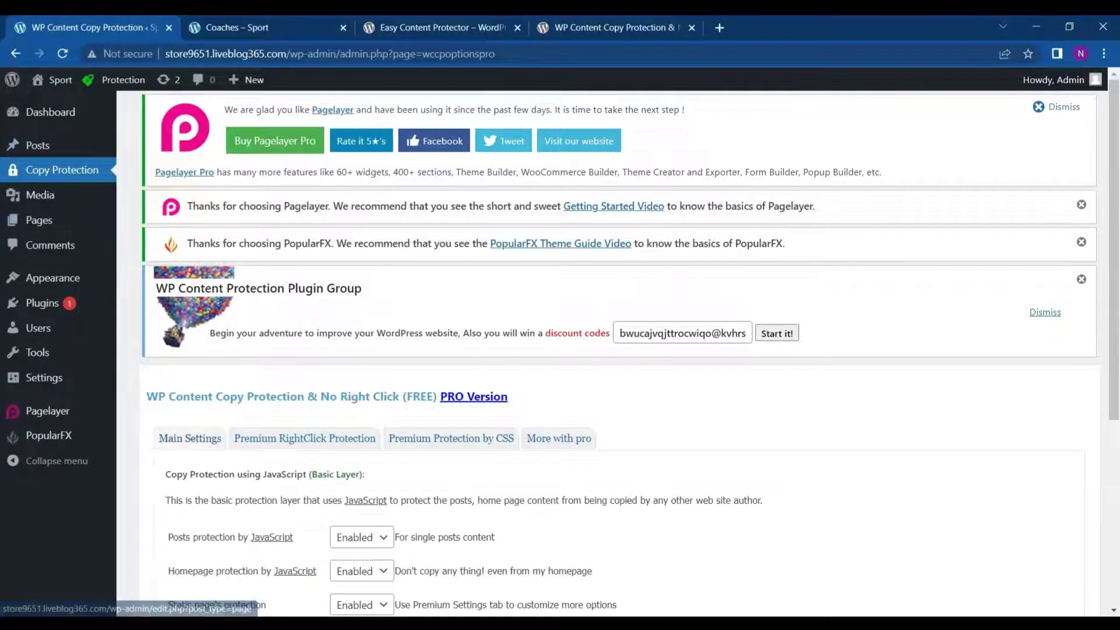
{"action": "scroll", "coordinate": [583, 350], "scroll_direction": "down", "scroll_amount": 3}
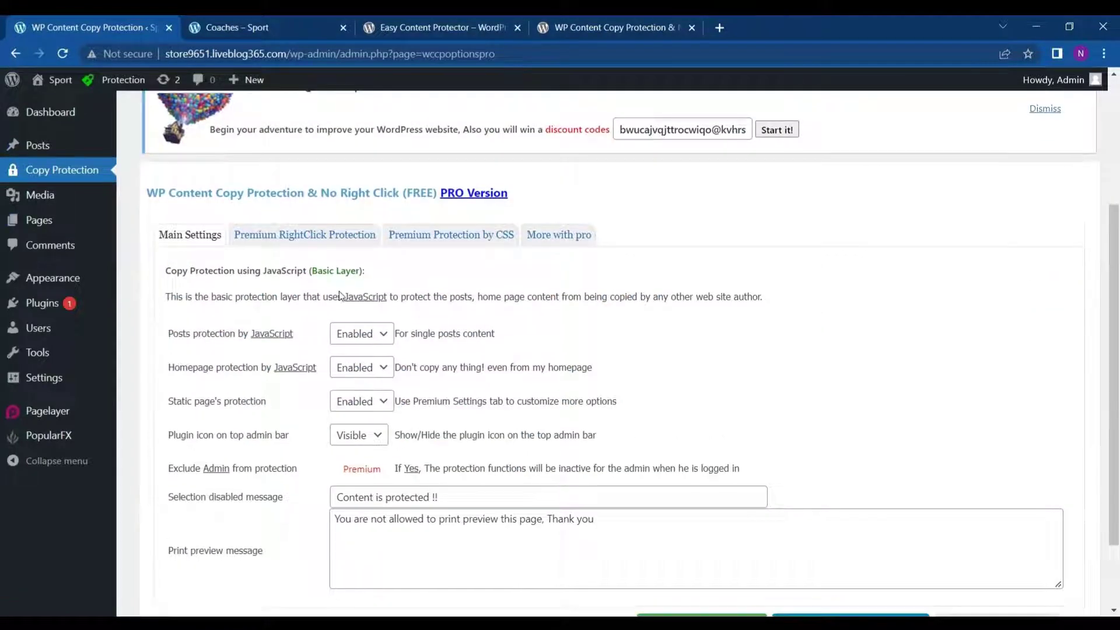
{"action": "scroll", "coordinate": [338, 292], "scroll_direction": "down", "scroll_amount": 2}
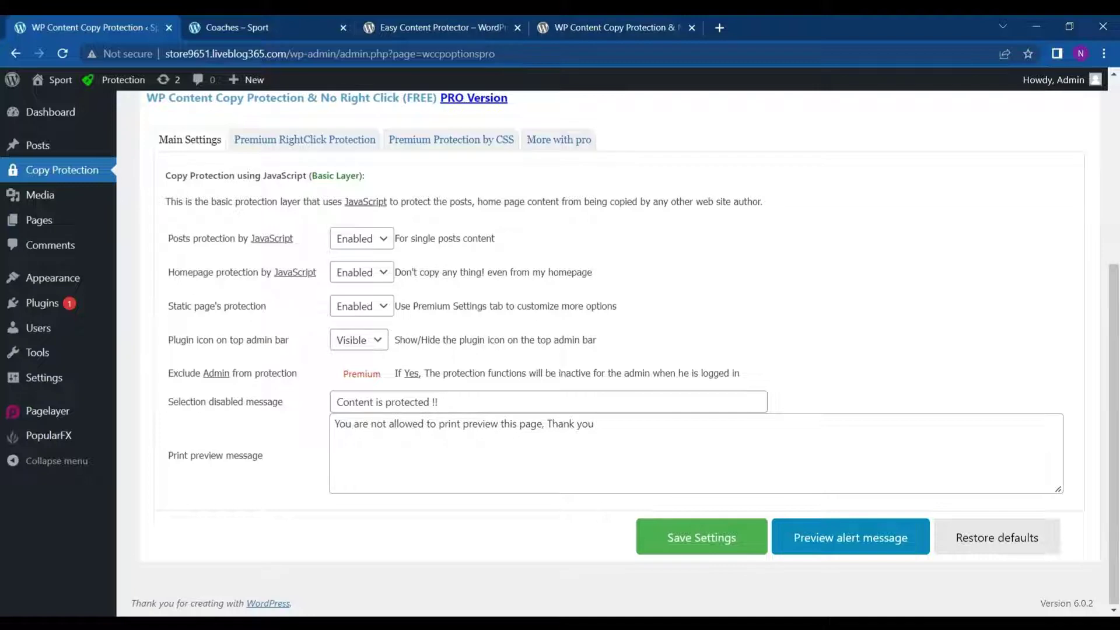
{"action": "scroll", "coordinate": [349, 184], "scroll_direction": "up", "scroll_amount": 1}
Reload the site's Coaches page and test right-click blocking on its header image
{"action": "left_click", "coordinate": [291, 15]}
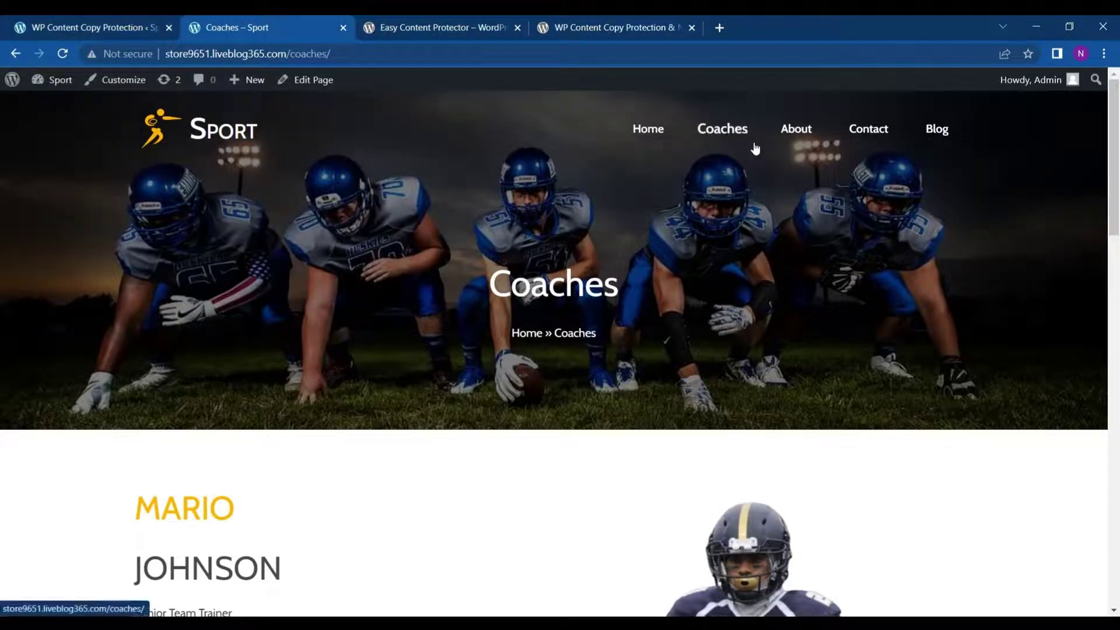
{"action": "left_click", "coordinate": [66, 55]}
{"action": "left_click", "coordinate": [65, 54]}
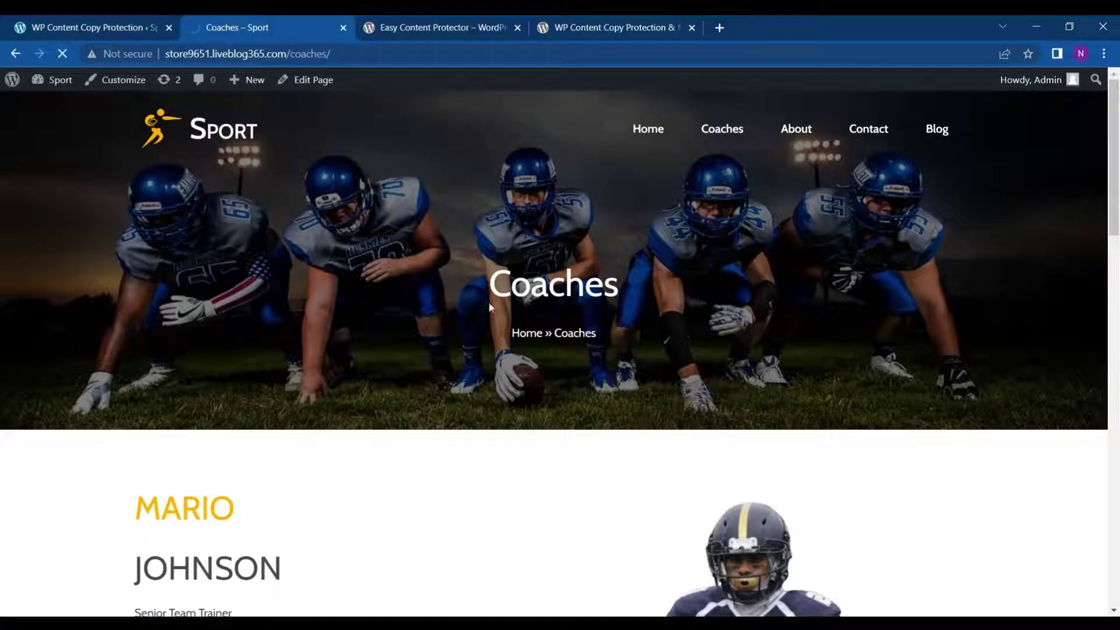
{"action": "right_click", "coordinate": [281, 219]}
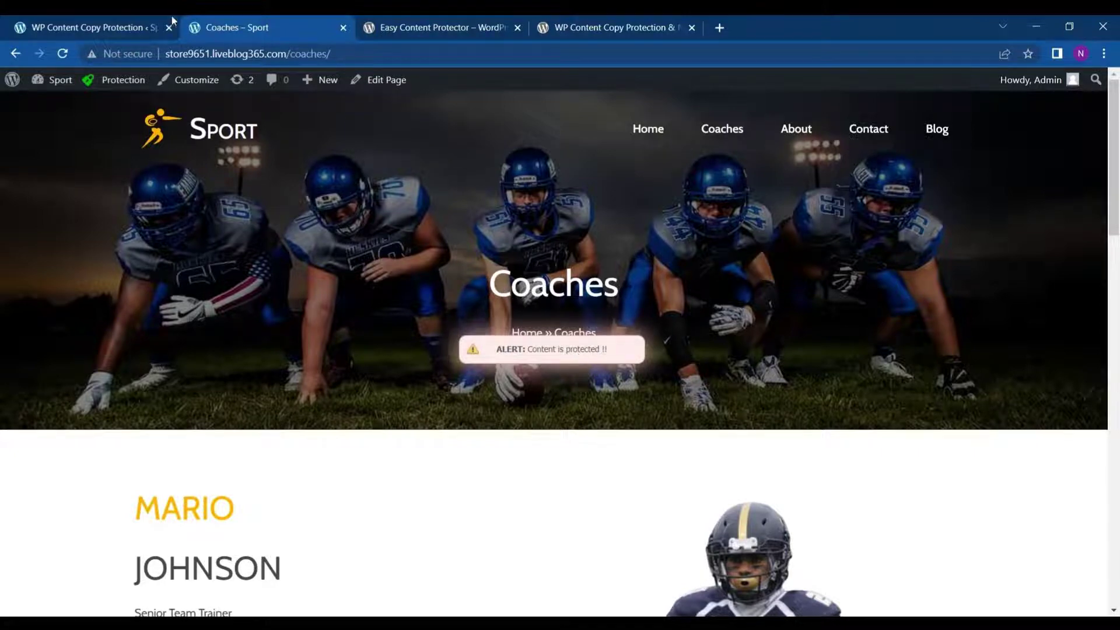
Return to the Copy Protection settings and review the main JavaScript protection options alongside the CSS protection layer
{"action": "left_click", "coordinate": [147, 19]}
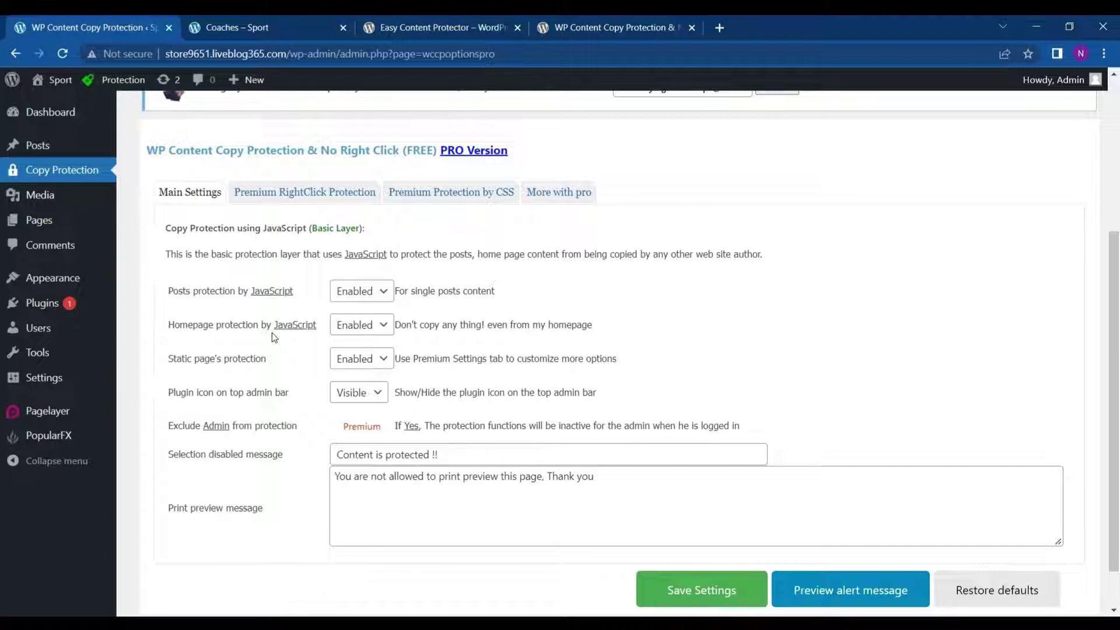
{"action": "scroll", "coordinate": [272, 332], "scroll_direction": "down", "scroll_amount": 2}
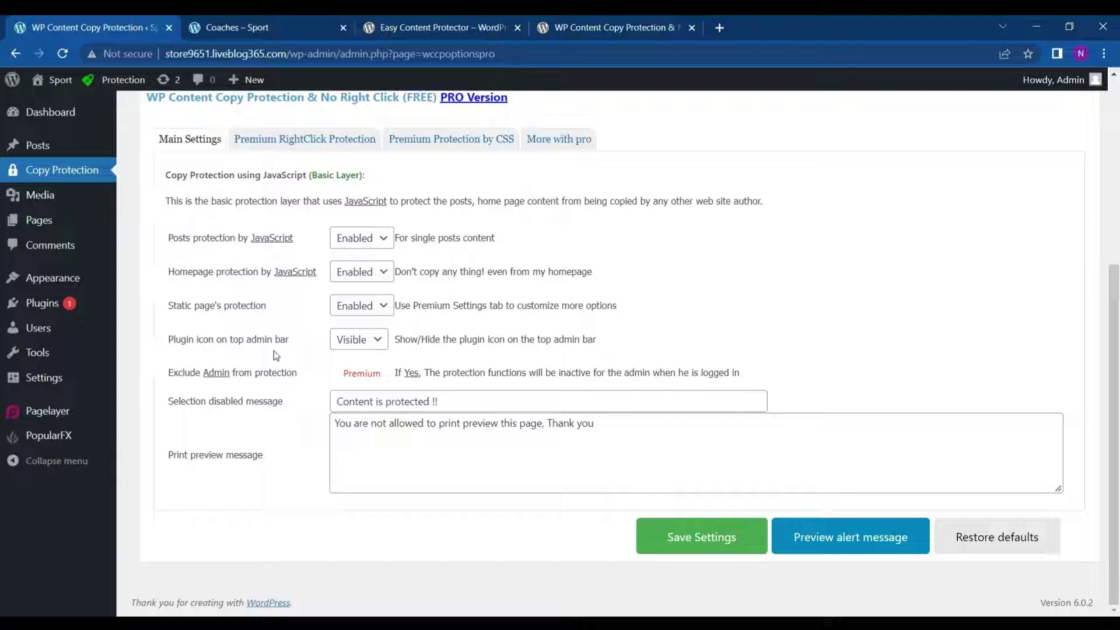
{"action": "left_click", "coordinate": [481, 137]}
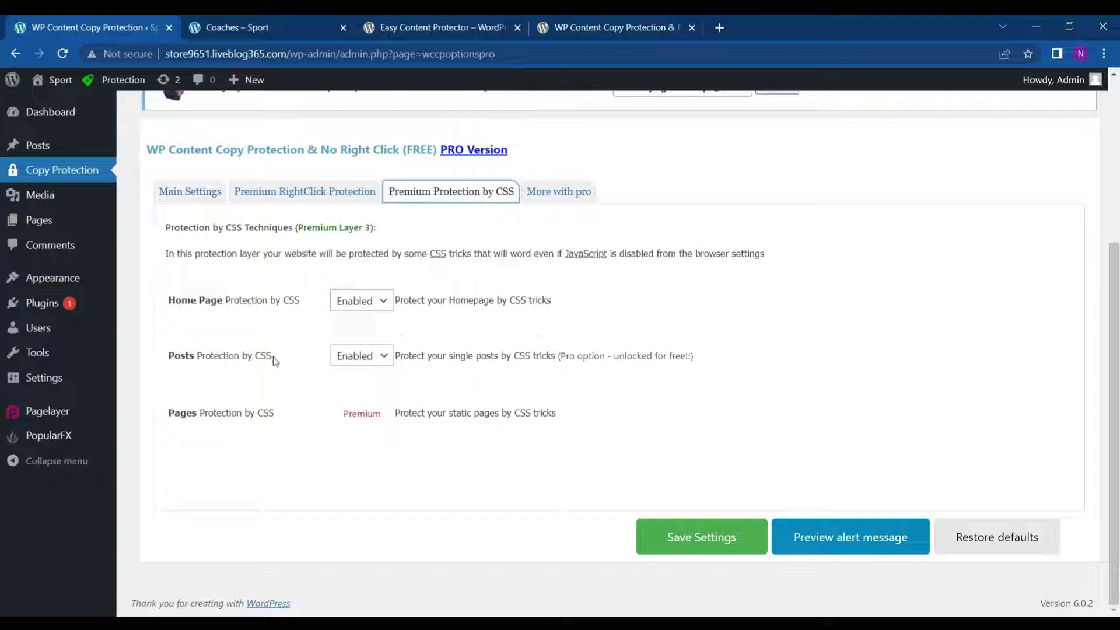
{"action": "left_click", "coordinate": [187, 193]}
{"action": "scroll", "coordinate": [187, 204], "scroll_direction": "down", "scroll_amount": 1}
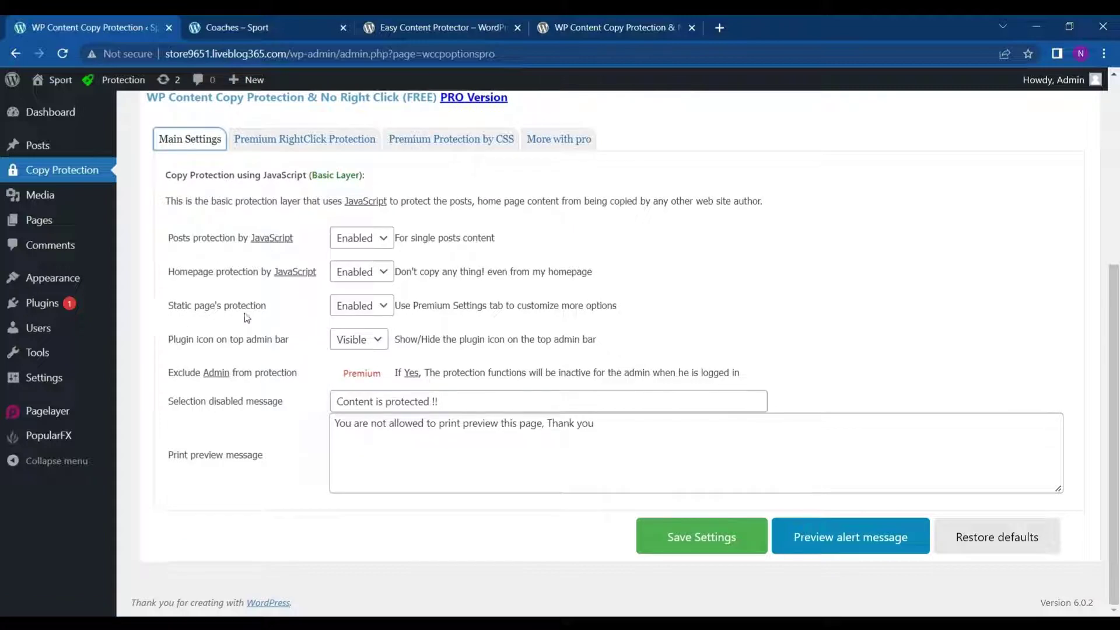
Examine the homepage protection and admin bar icon choices, keeping Enabled and Visible, and review the selection disabled and print preview messages
{"action": "left_click", "coordinate": [348, 278]}
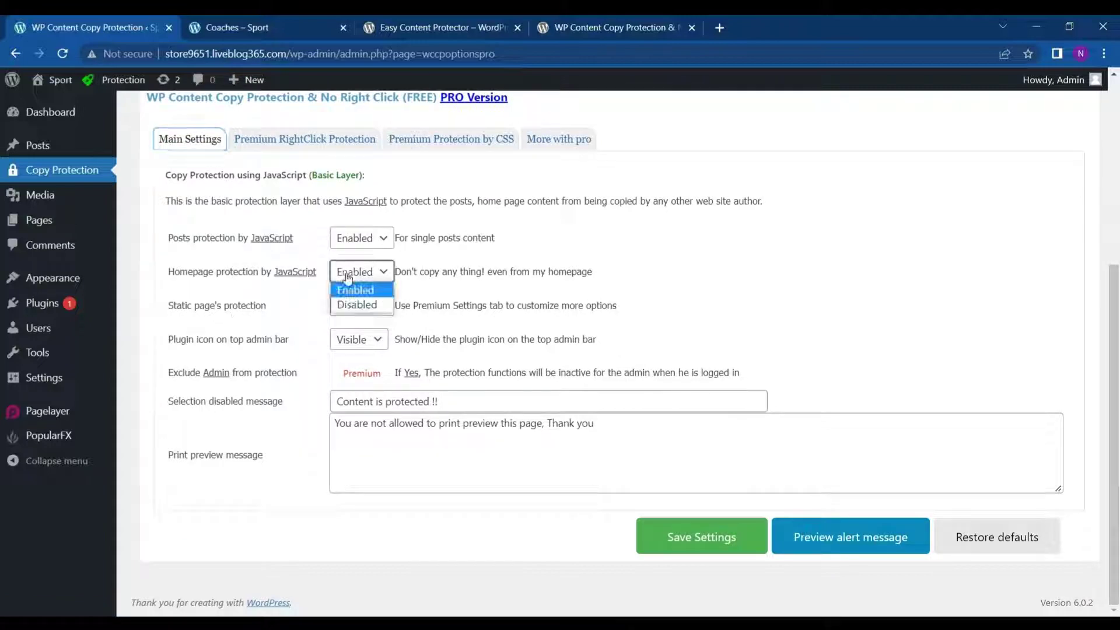
{"action": "left_click", "coordinate": [360, 293]}
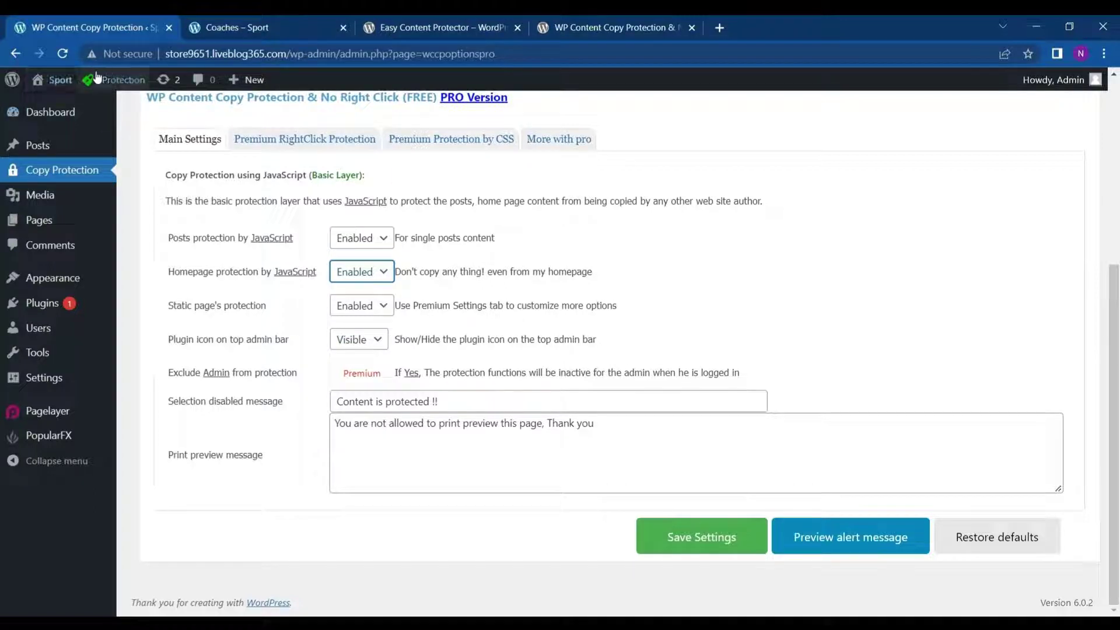
{"action": "left_click", "coordinate": [374, 341]}
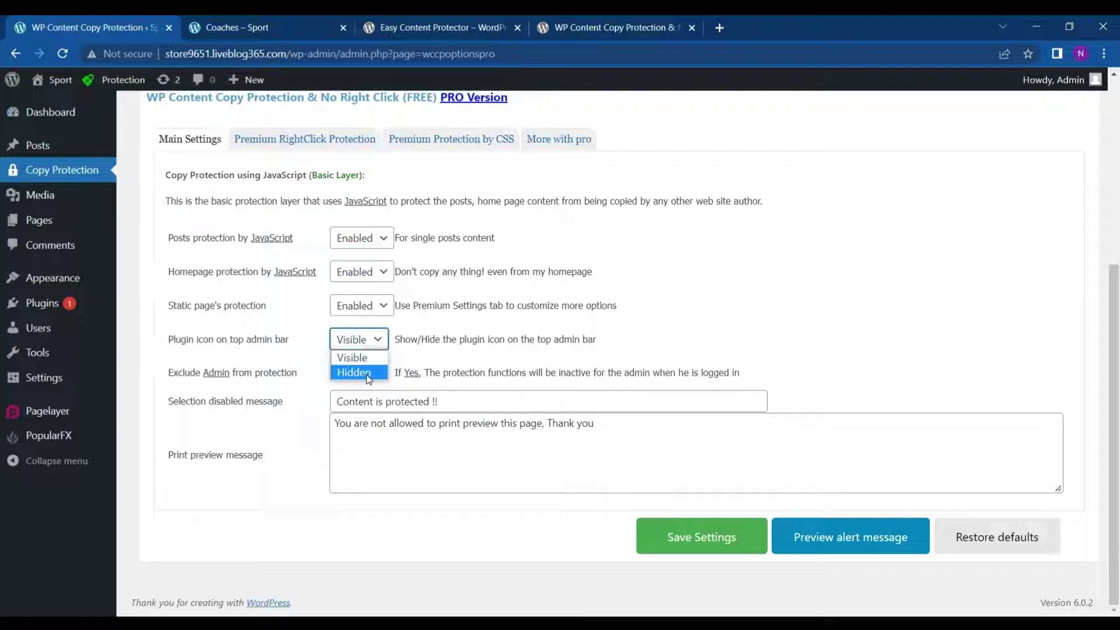
{"action": "left_click", "coordinate": [353, 358]}
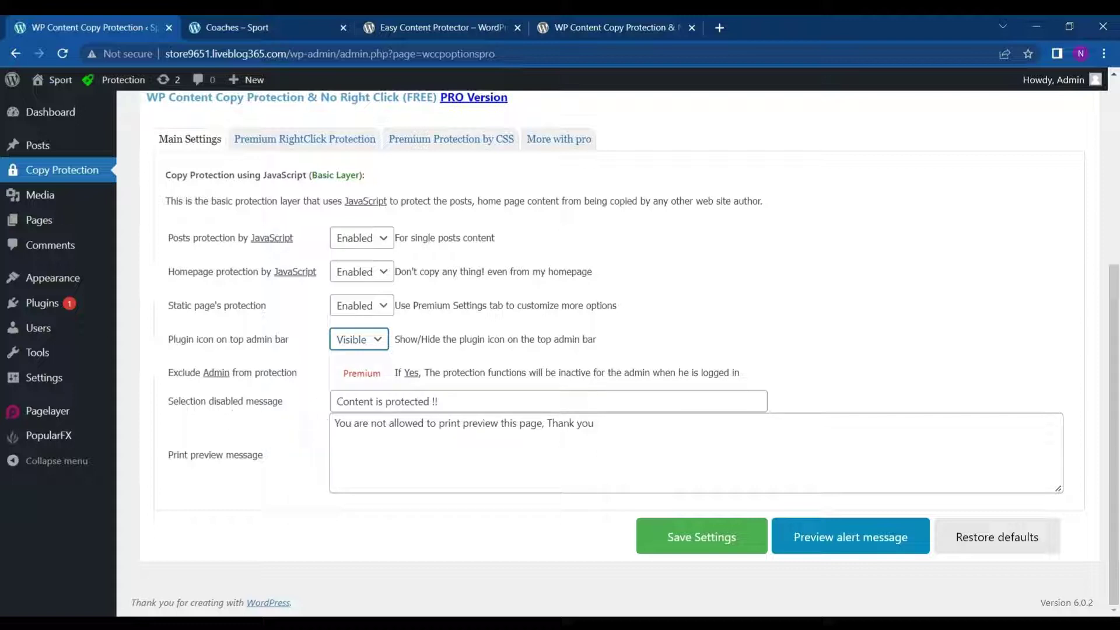
{"action": "key", "text": "Tab"}
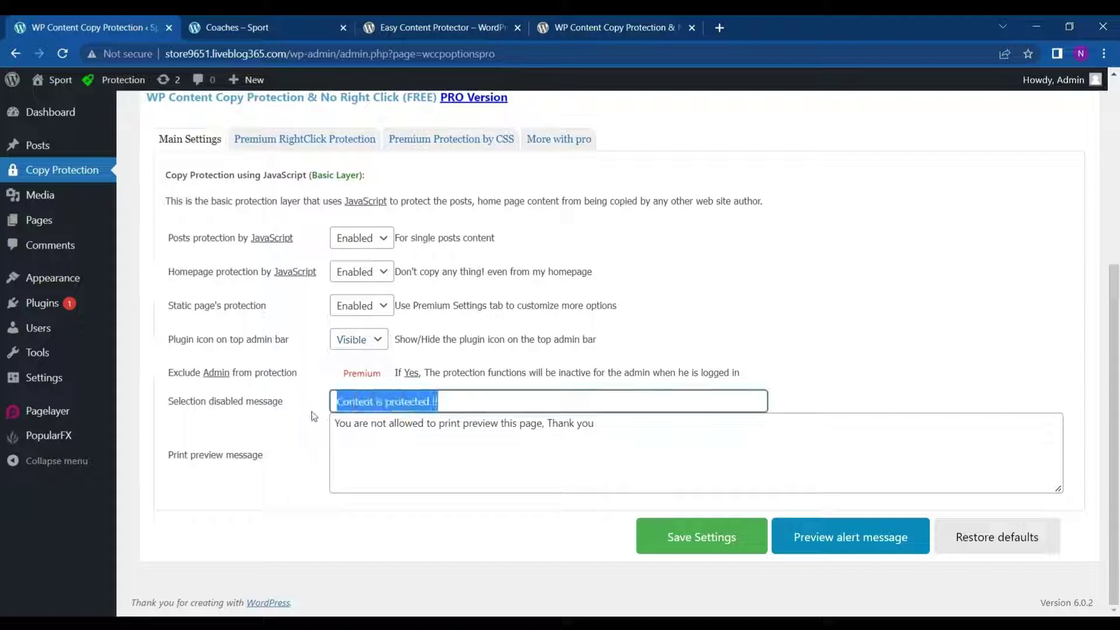
{"action": "left_click", "coordinate": [368, 423]}
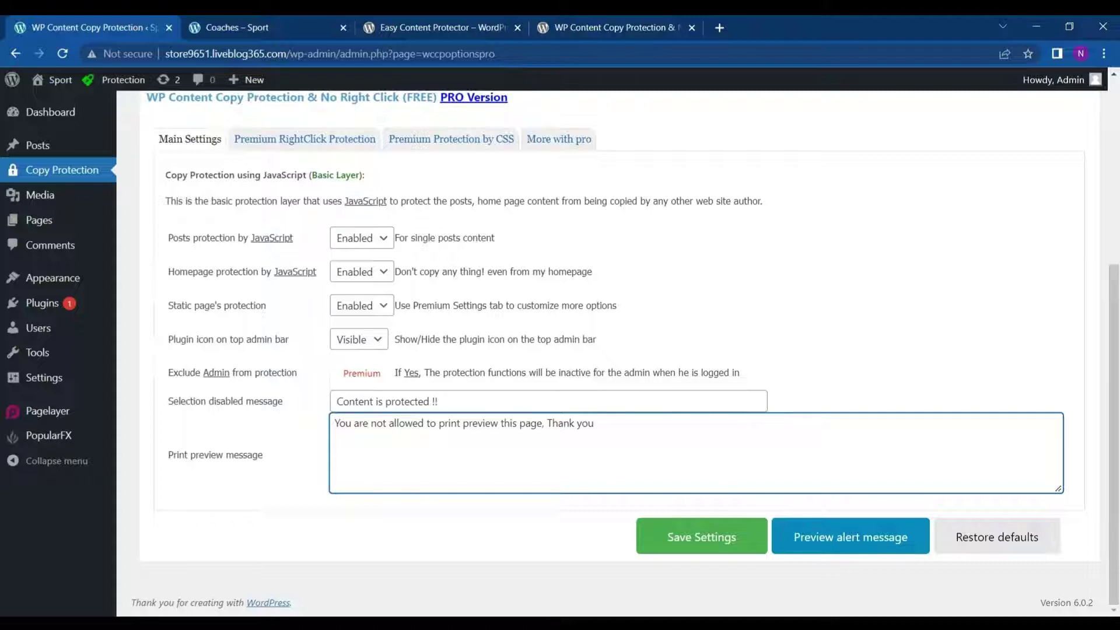
{"action": "scroll", "coordinate": [448, 329], "scroll_direction": "up", "scroll_amount": 1}
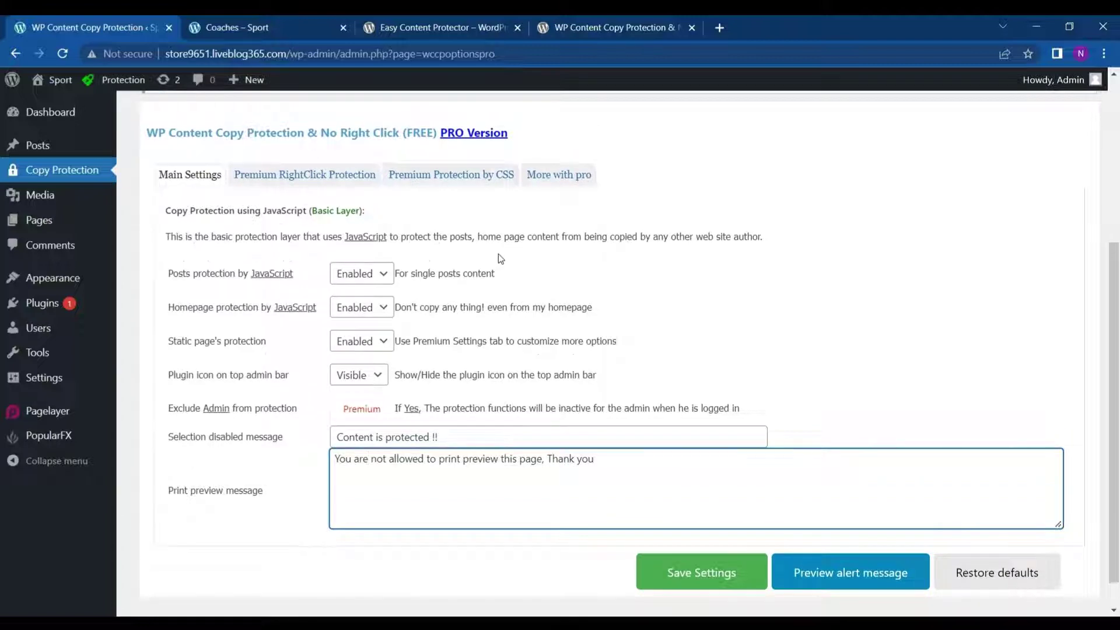
{"action": "scroll", "coordinate": [498, 257], "scroll_direction": "up", "scroll_amount": 1}
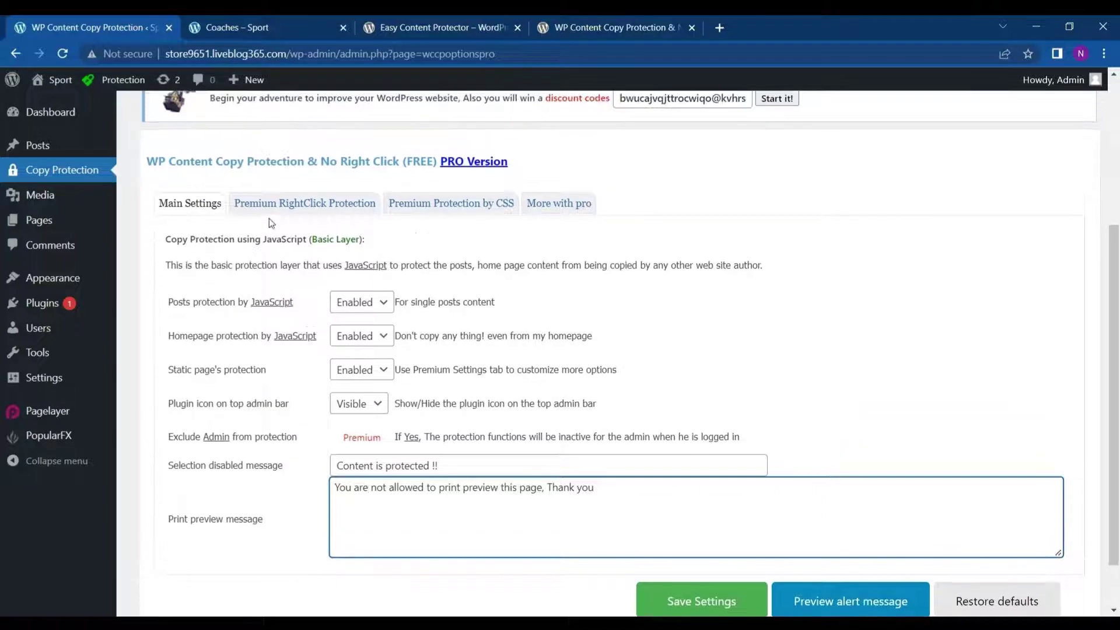
In the premium RightClick protection options, exclude the HomePage from right-click disabling, keep it on for Posts and Static pages, and save the settings
{"action": "left_click", "coordinate": [284, 206]}
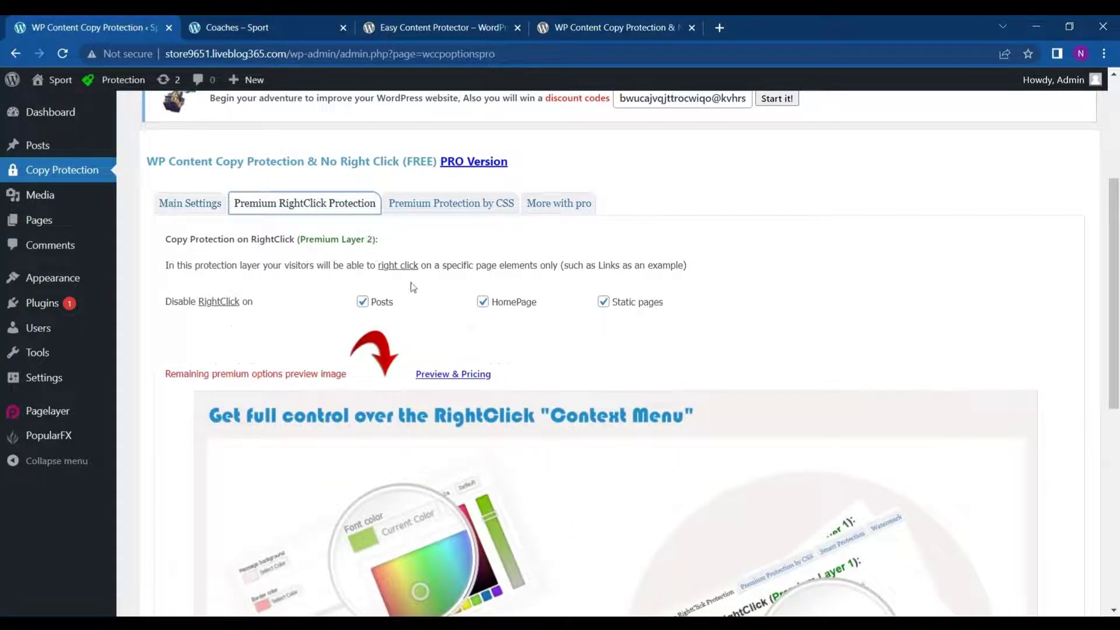
{"action": "scroll", "coordinate": [410, 282], "scroll_direction": "down", "scroll_amount": 1}
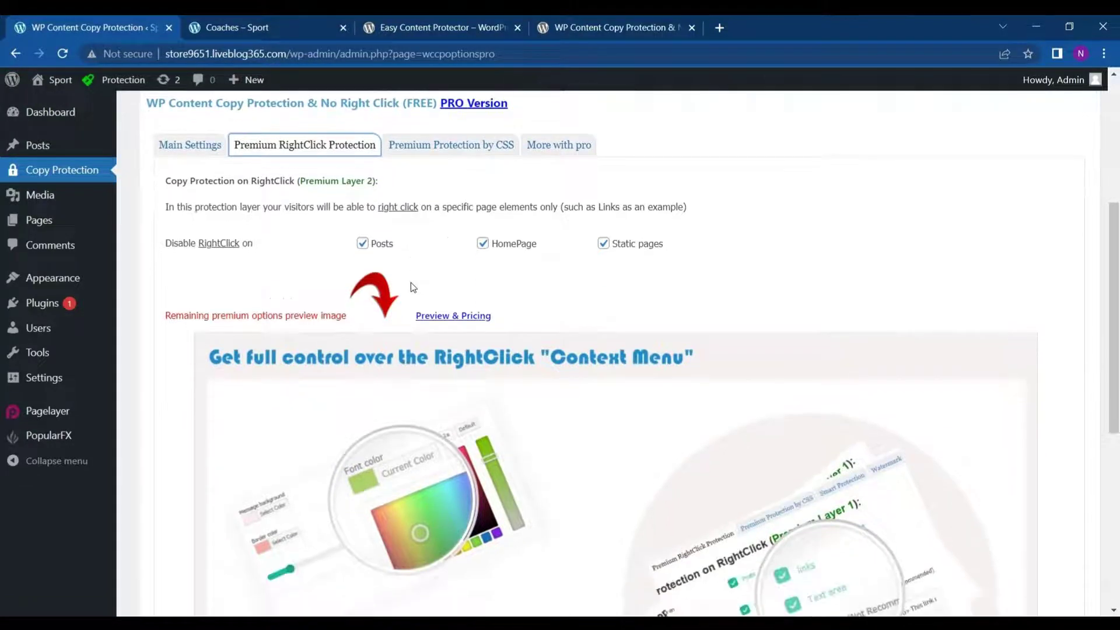
{"action": "left_click", "coordinate": [362, 243]}
{"action": "left_click", "coordinate": [363, 244]}
{"action": "left_click", "coordinate": [362, 244]}
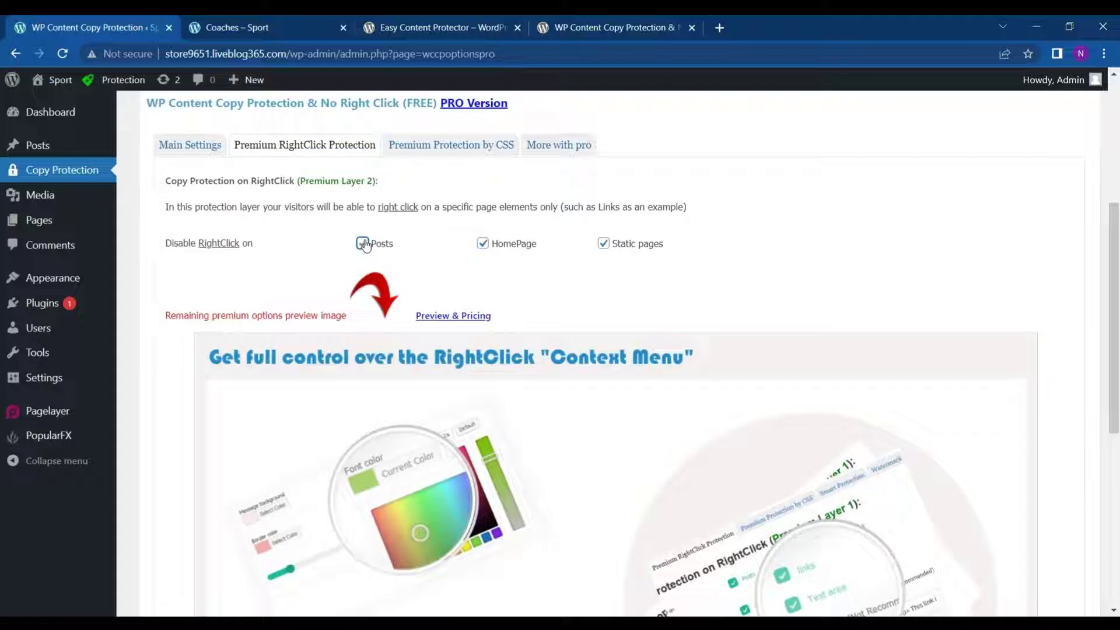
{"action": "left_click", "coordinate": [483, 244]}
{"action": "scroll", "coordinate": [595, 260], "scroll_direction": "down", "scroll_amount": 7}
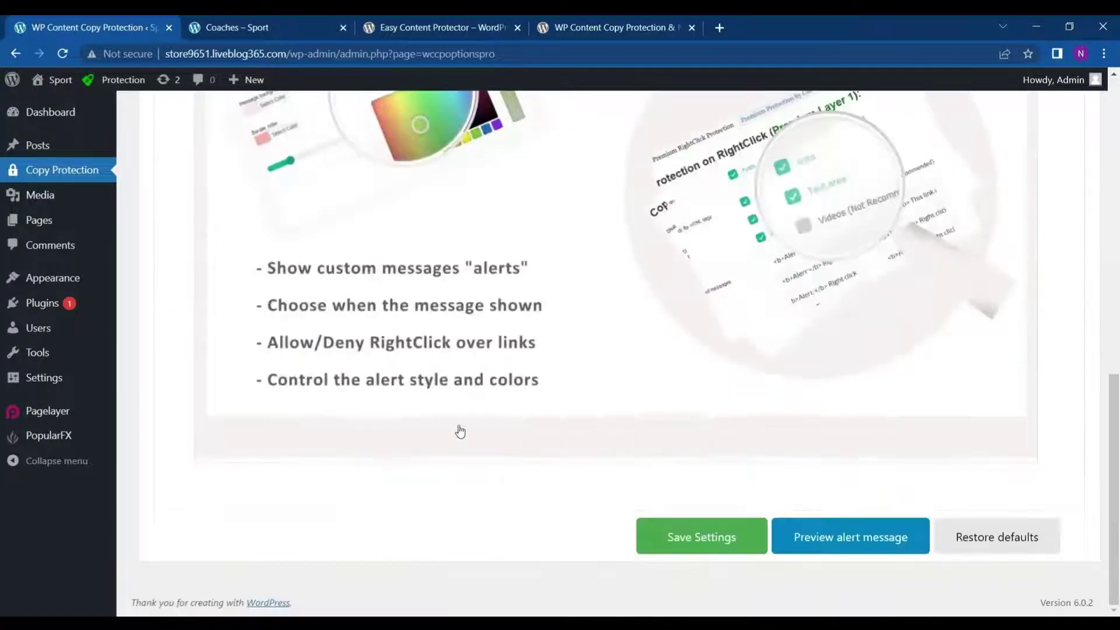
{"action": "left_click", "coordinate": [701, 547]}
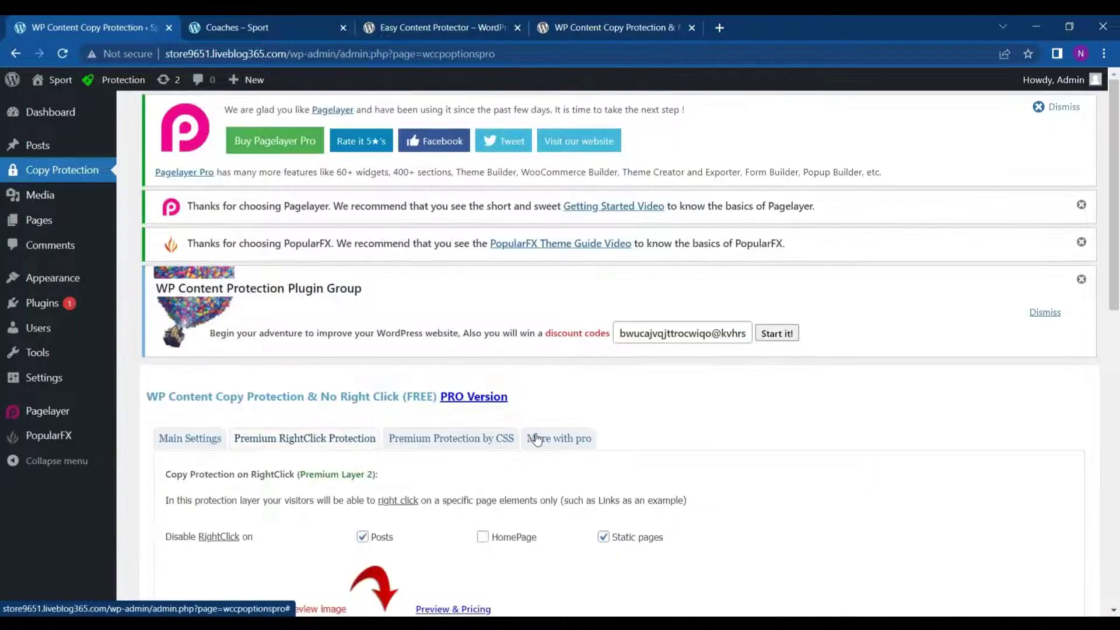
Review the saved right-click protection options and the preview of the remaining premium context menu features
{"action": "scroll", "coordinate": [477, 363], "scroll_direction": "down", "scroll_amount": 3}
{"action": "scroll", "coordinate": [475, 361], "scroll_direction": "down", "scroll_amount": 2}
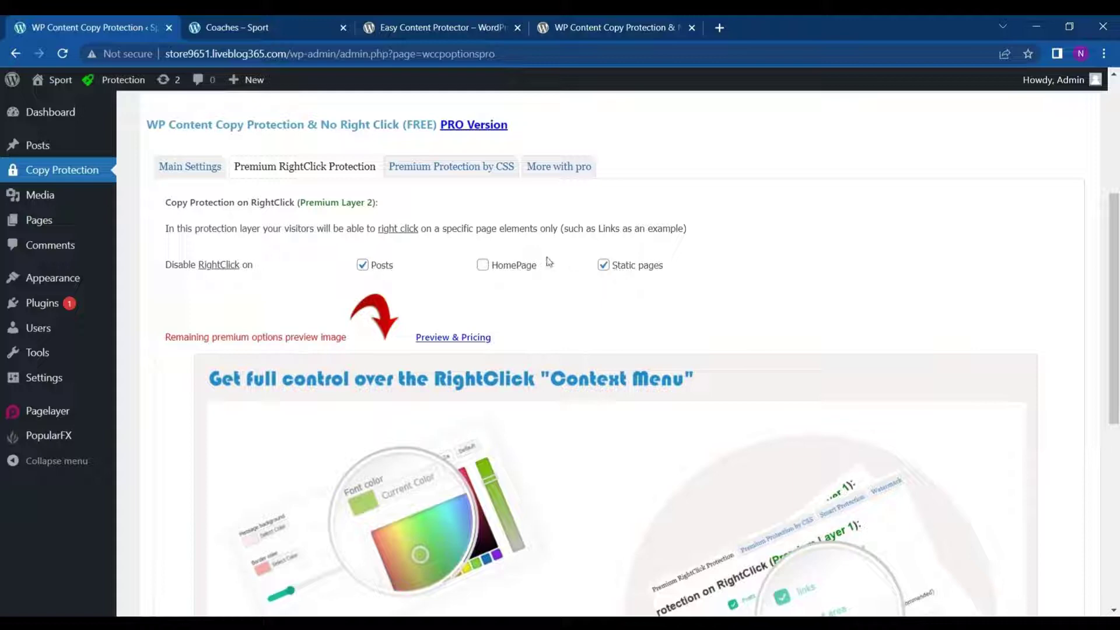
{"action": "scroll", "coordinate": [478, 282], "scroll_direction": "down", "scroll_amount": 1}
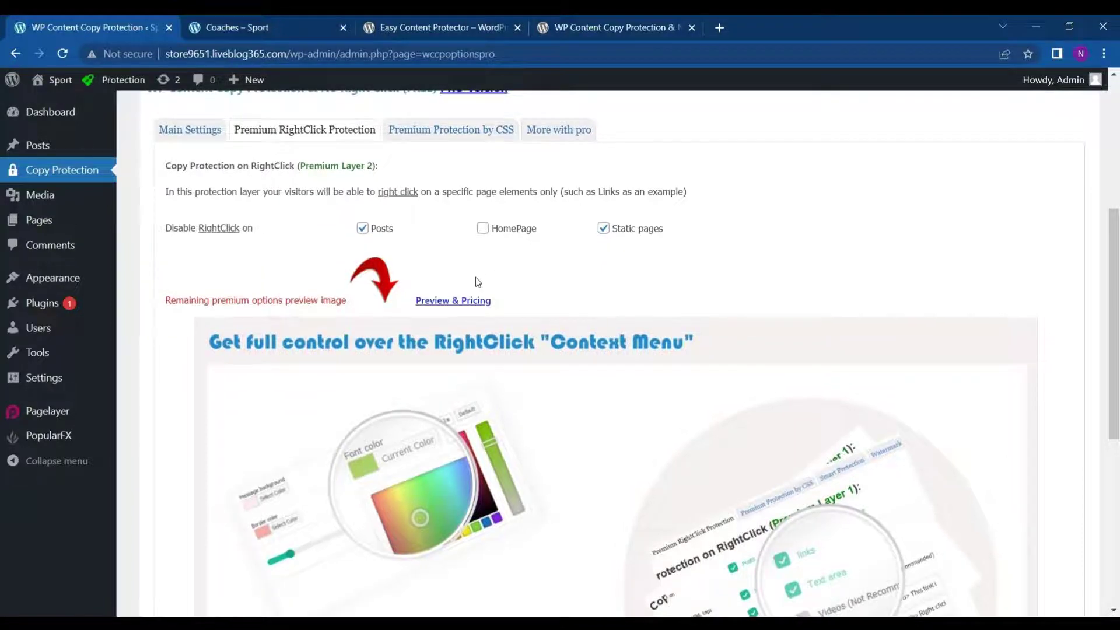
{"action": "scroll", "coordinate": [478, 256], "scroll_direction": "down", "scroll_amount": 3}
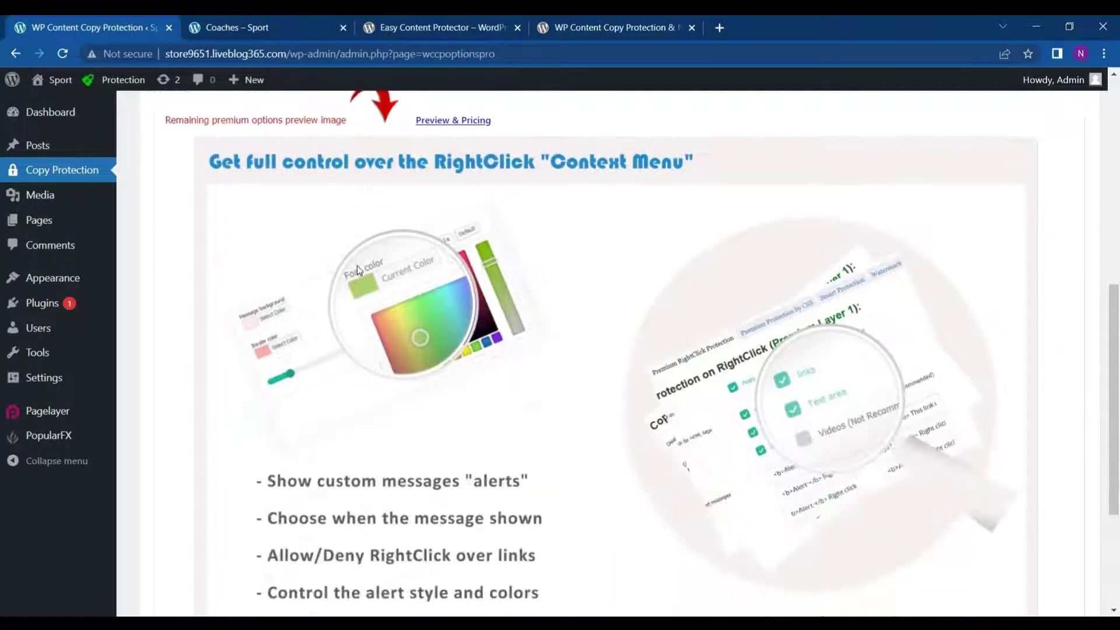
{"action": "scroll", "coordinate": [419, 345], "scroll_direction": "down", "scroll_amount": 3}
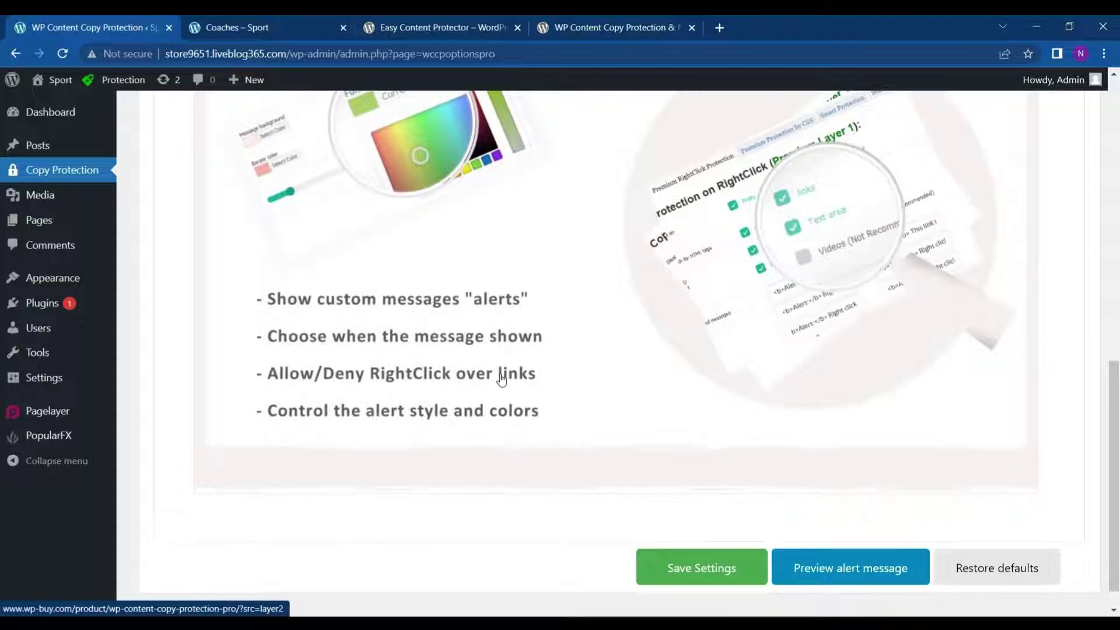
{"action": "scroll", "coordinate": [505, 376], "scroll_direction": "down", "scroll_amount": 1}
{"action": "scroll", "coordinate": [504, 356], "scroll_direction": "up", "scroll_amount": 1}
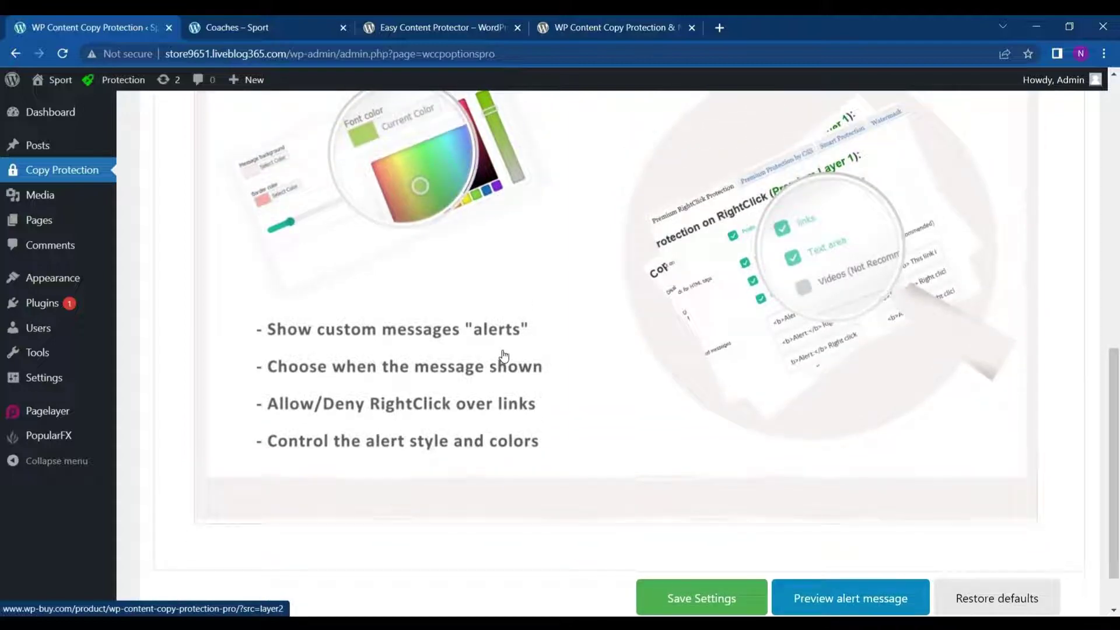
{"action": "scroll", "coordinate": [530, 395], "scroll_direction": "up", "scroll_amount": 6}
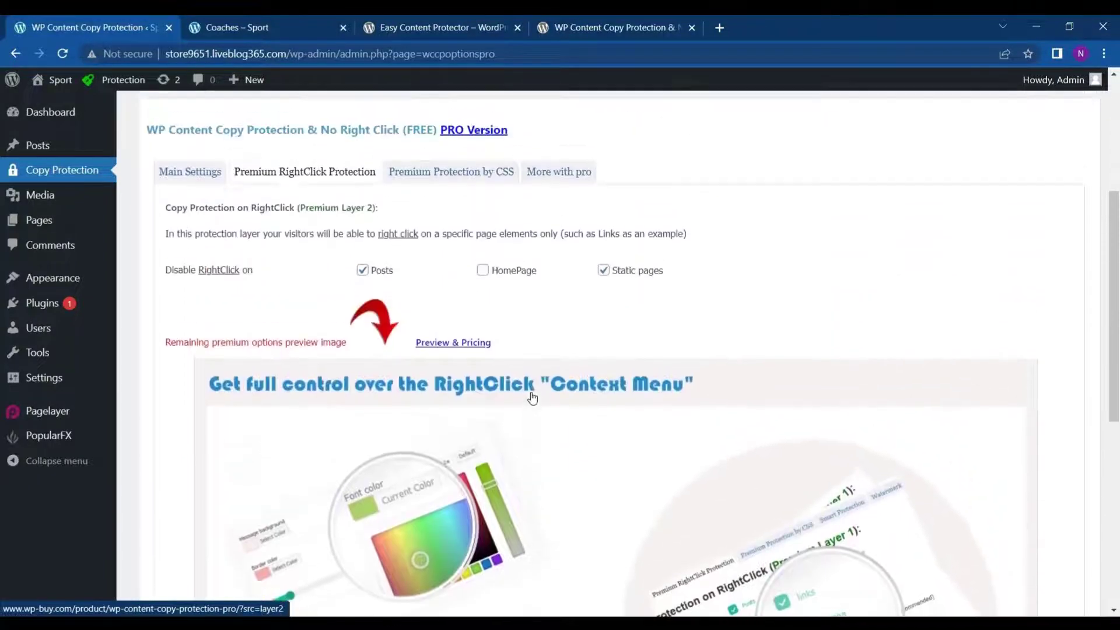
Open the preview and pricing page for the plugin's PRO version and review its price and feature list
{"action": "left_click", "coordinate": [454, 350]}
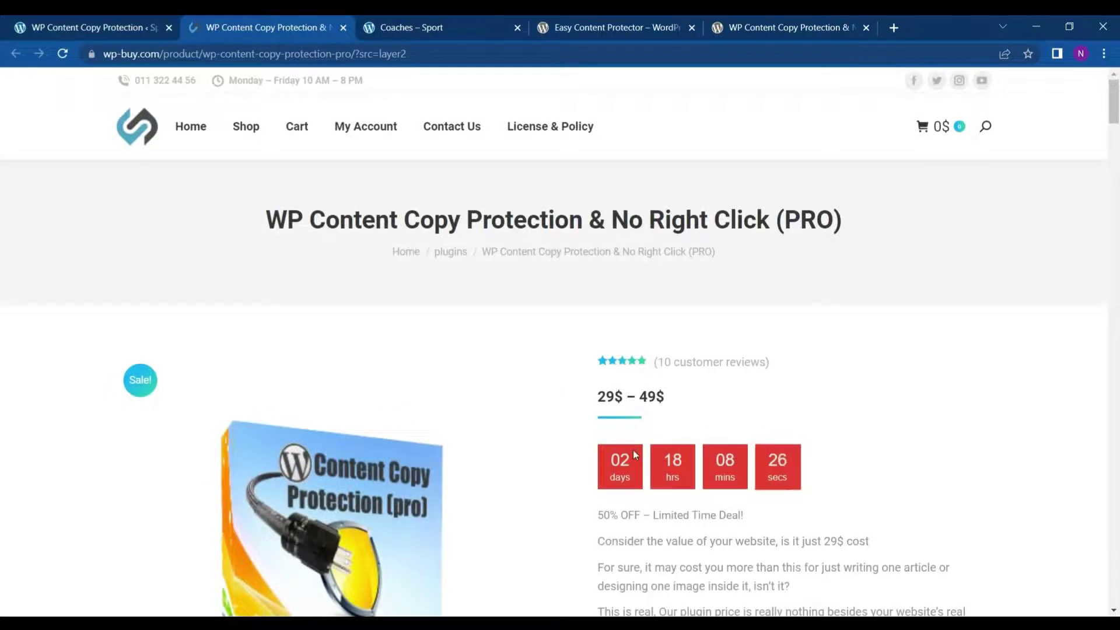
{"action": "scroll", "coordinate": [632, 450], "scroll_direction": "down", "scroll_amount": 2}
{"action": "scroll", "coordinate": [611, 455], "scroll_direction": "down", "scroll_amount": 4}
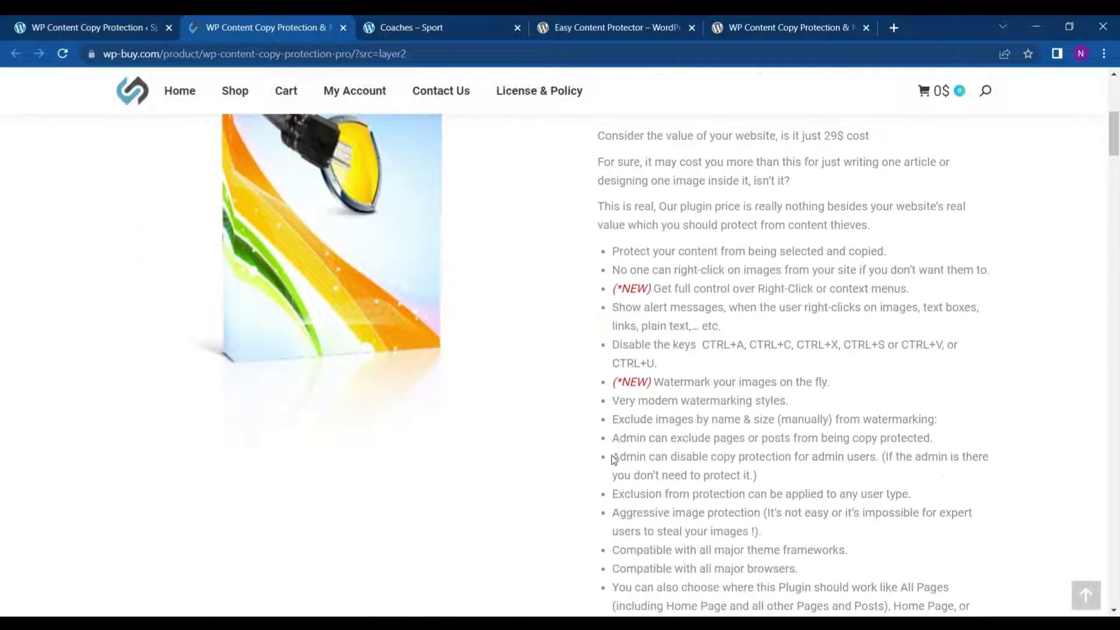
{"action": "scroll", "coordinate": [612, 454], "scroll_direction": "up", "scroll_amount": 3}
{"action": "scroll", "coordinate": [611, 455], "scroll_direction": "down", "scroll_amount": 3}
{"action": "scroll", "coordinate": [611, 455], "scroll_direction": "up", "scroll_amount": 3}
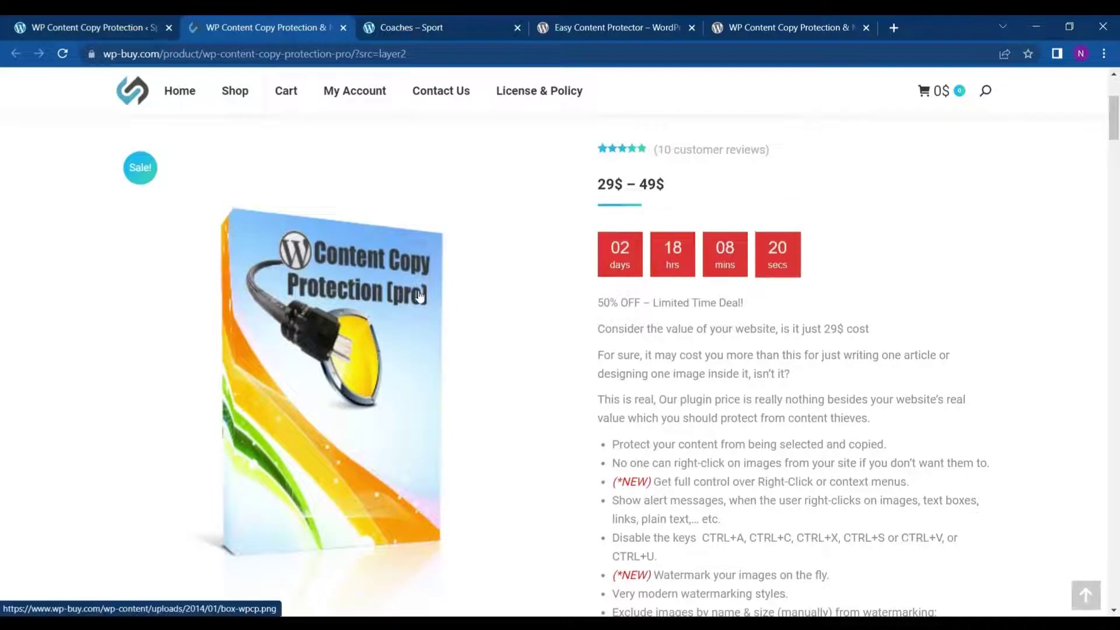
Return to the Copy Protection settings and review the CSS protection options and the additional features offered with the pro version
{"action": "left_click", "coordinate": [103, 19]}
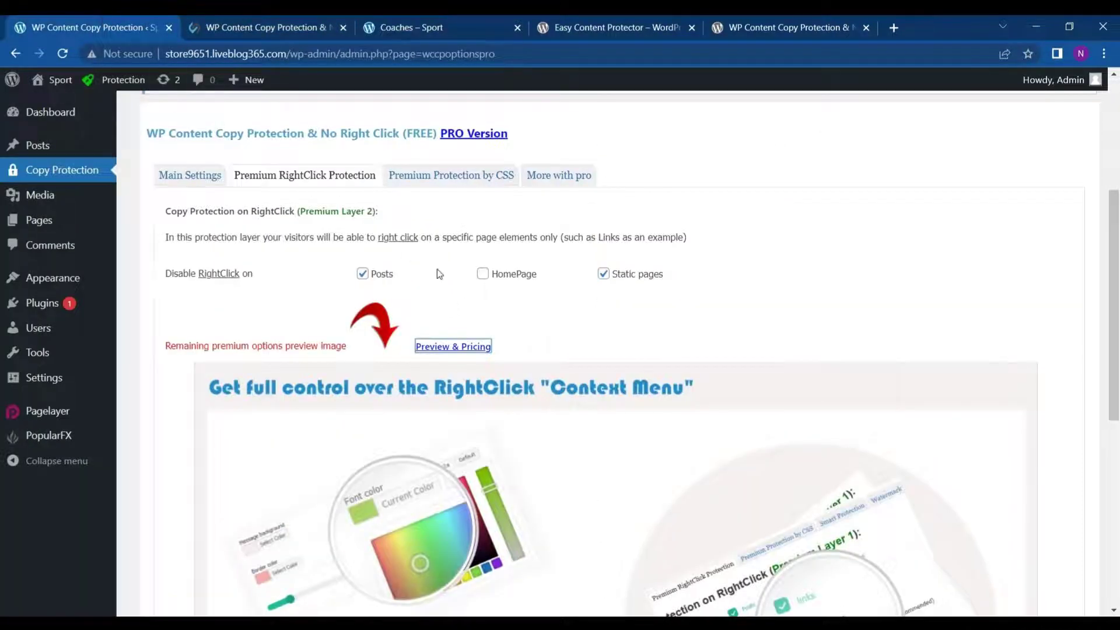
{"action": "left_click", "coordinate": [423, 185]}
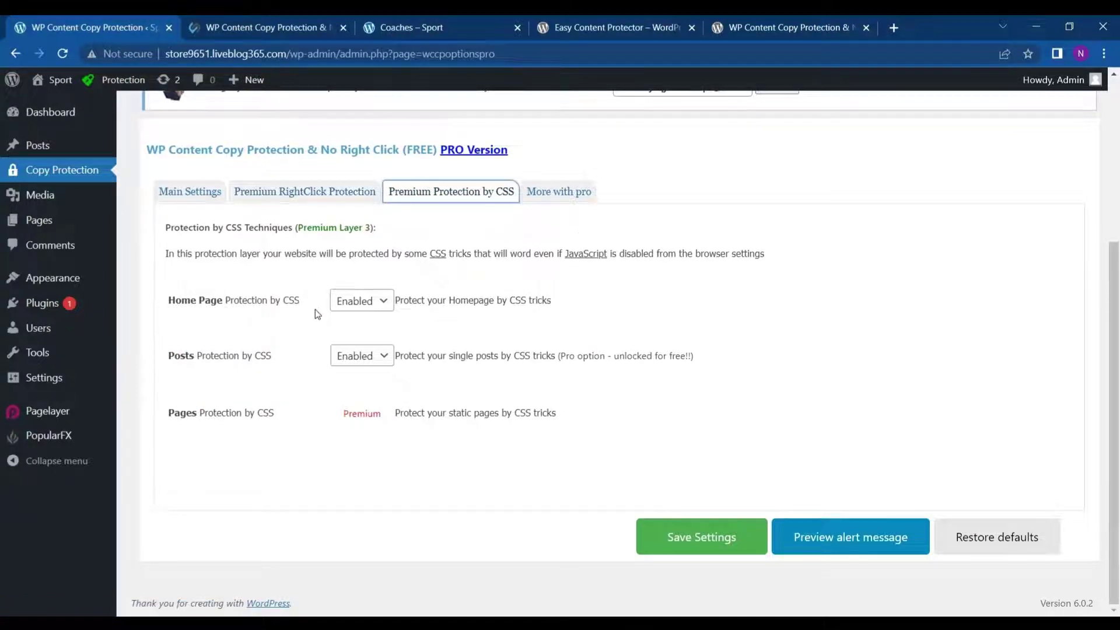
{"action": "left_click", "coordinate": [547, 197]}
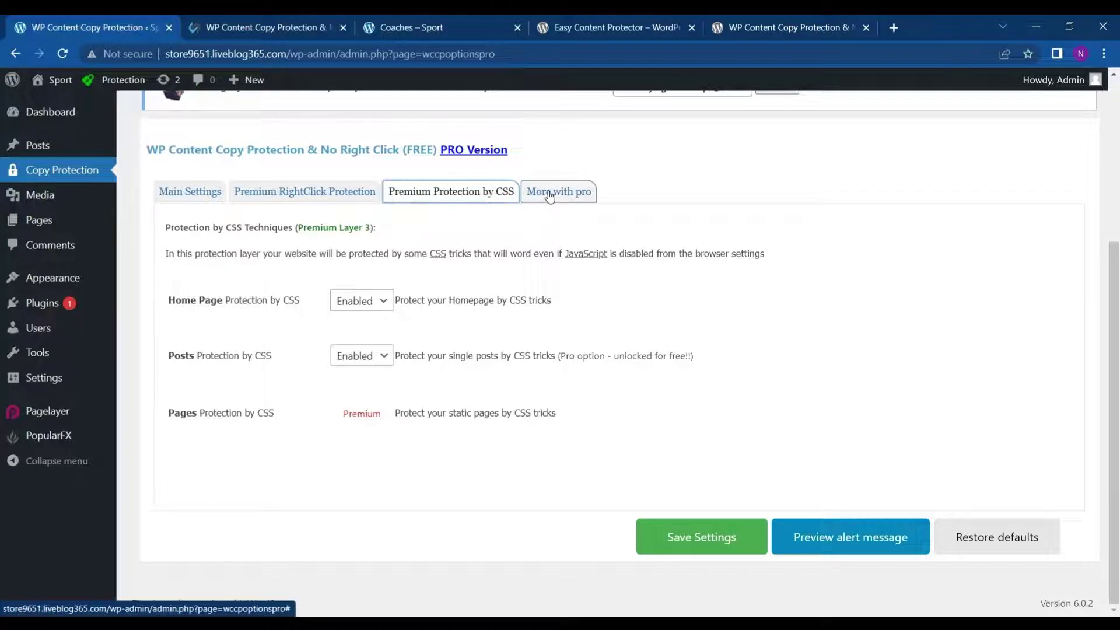
{"action": "scroll", "coordinate": [461, 378], "scroll_direction": "down", "scroll_amount": 3}
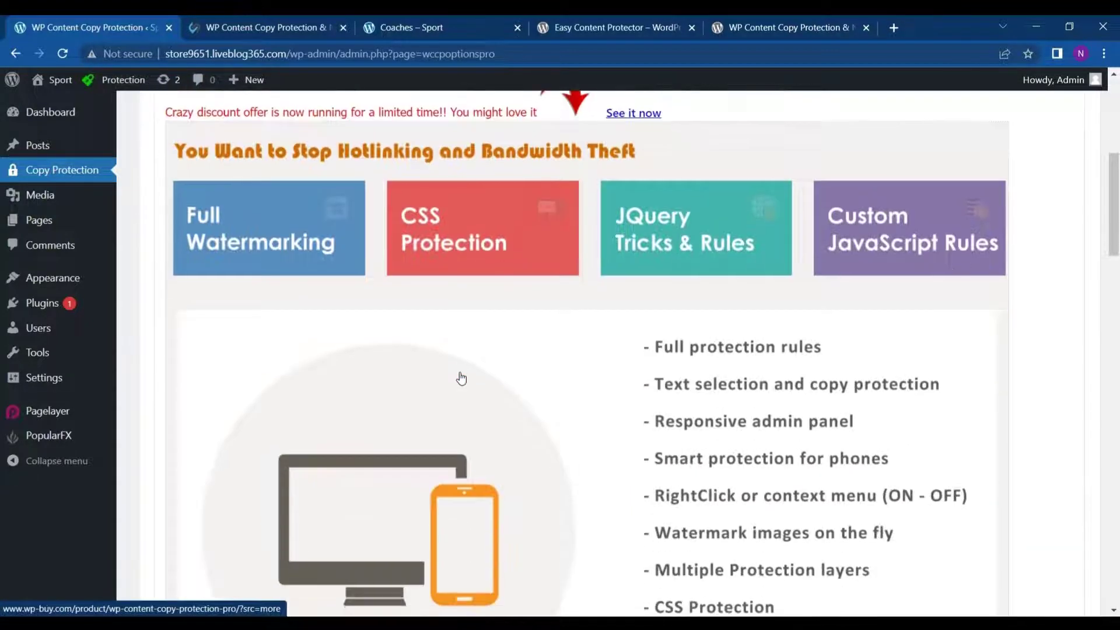
{"action": "scroll", "coordinate": [460, 378], "scroll_direction": "up", "scroll_amount": 2}
{"action": "scroll", "coordinate": [565, 402], "scroll_direction": "down", "scroll_amount": 3}
{"action": "scroll", "coordinate": [565, 402], "scroll_direction": "down", "scroll_amount": 2}
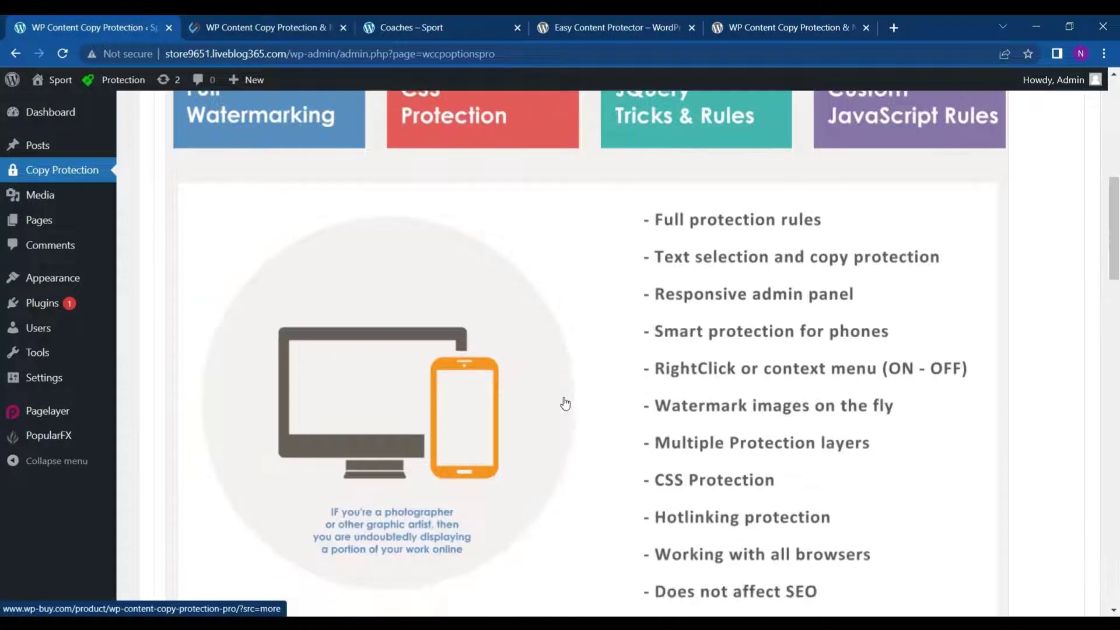
{"action": "scroll", "coordinate": [564, 402], "scroll_direction": "up", "scroll_amount": 1}
{"action": "scroll", "coordinate": [565, 402], "scroll_direction": "down", "scroll_amount": 1}
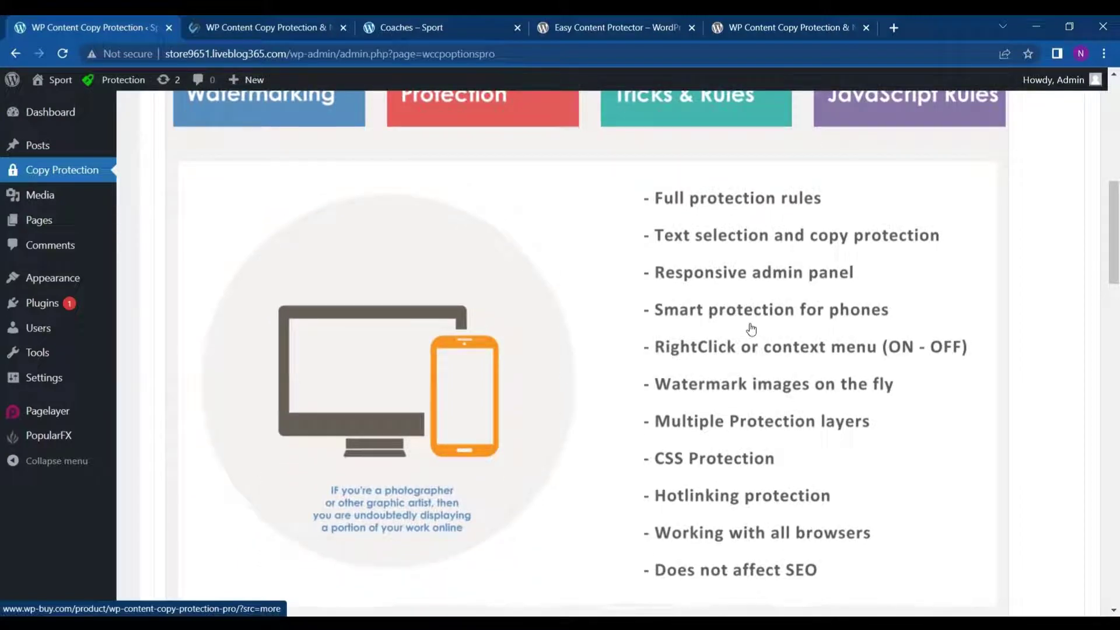
{"action": "scroll", "coordinate": [750, 327], "scroll_direction": "down", "scroll_amount": 2}
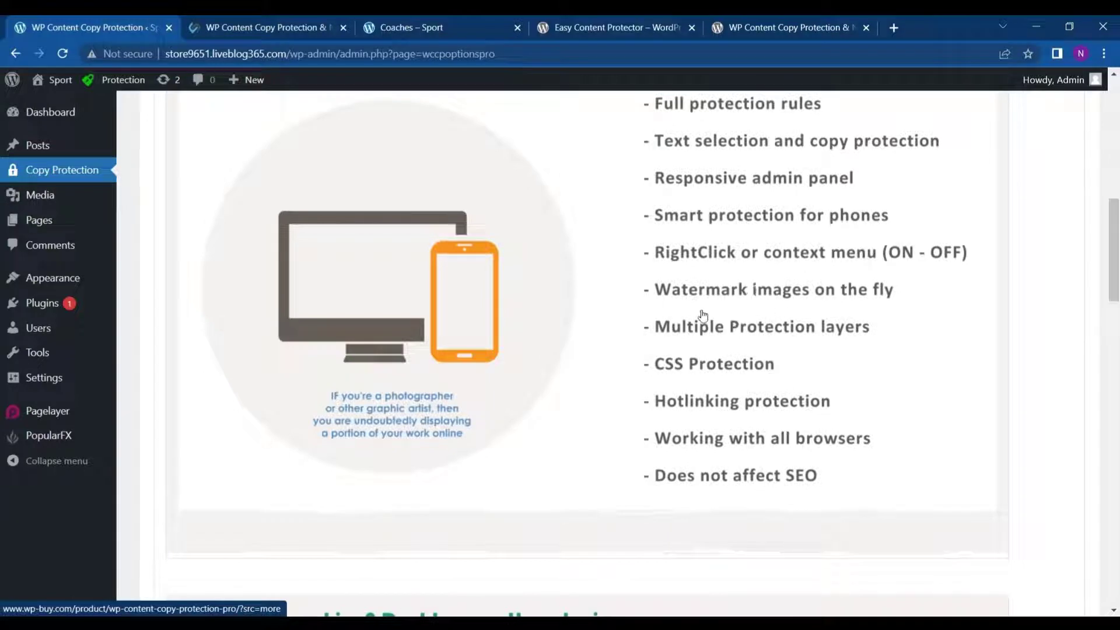
{"action": "scroll", "coordinate": [776, 411], "scroll_direction": "down", "scroll_amount": 2}
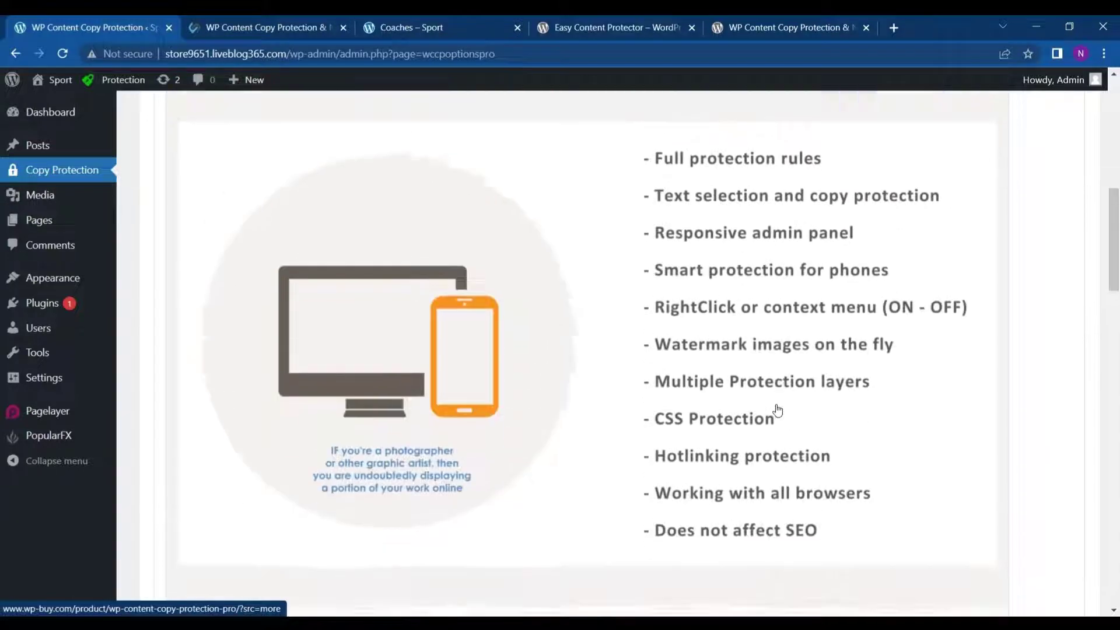
{"action": "scroll", "coordinate": [777, 411], "scroll_direction": "up", "scroll_amount": 10}
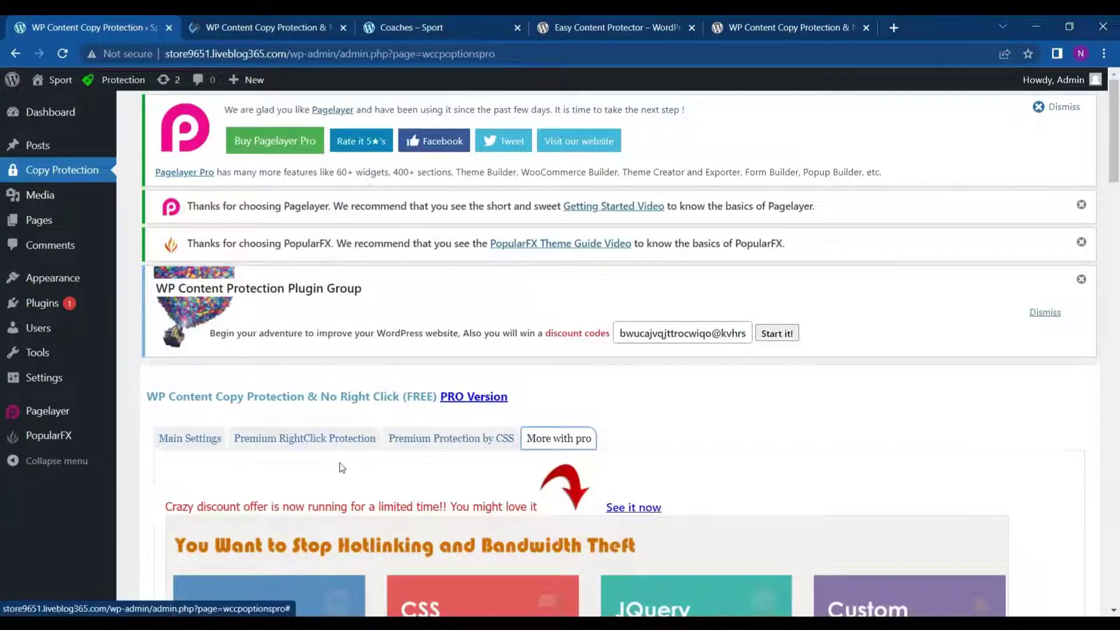
Review the plugin's main JavaScript protection settings, the premium RightClick protection options and the CSS protection options once more
{"action": "left_click", "coordinate": [190, 442]}
{"action": "left_click", "coordinate": [293, 440]}
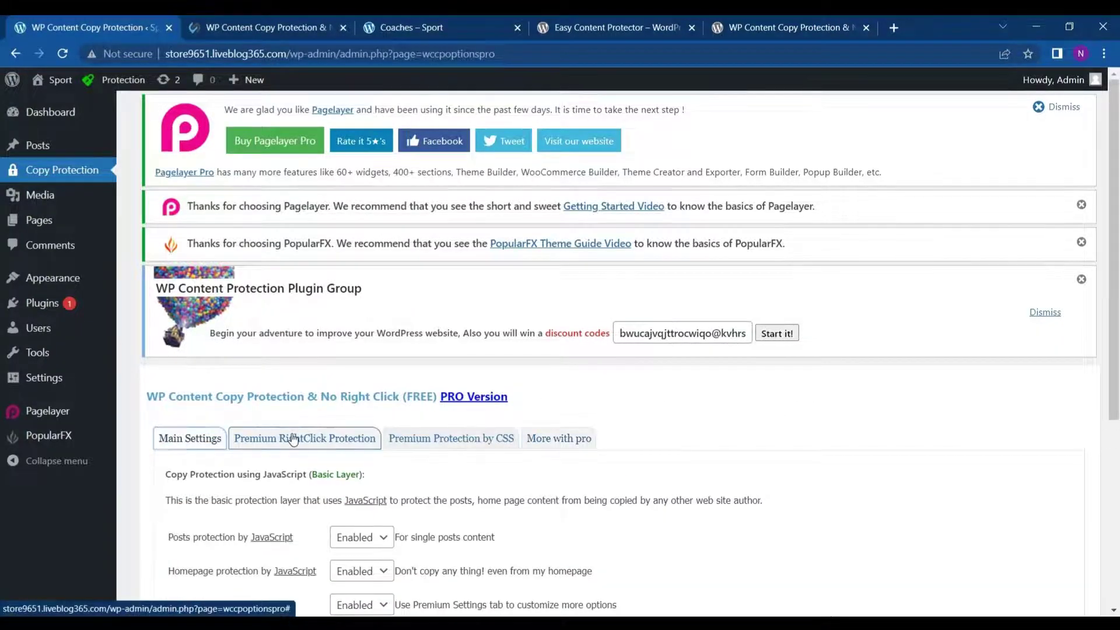
{"action": "scroll", "coordinate": [293, 439], "scroll_direction": "down", "scroll_amount": 3}
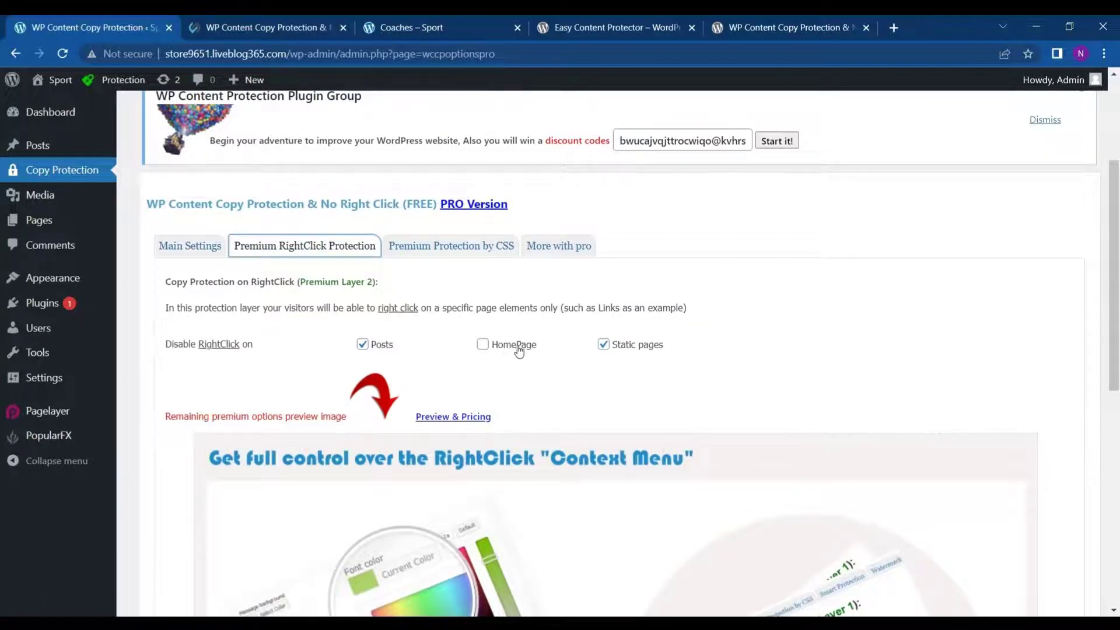
{"action": "scroll", "coordinate": [566, 353], "scroll_direction": "down", "scroll_amount": 2}
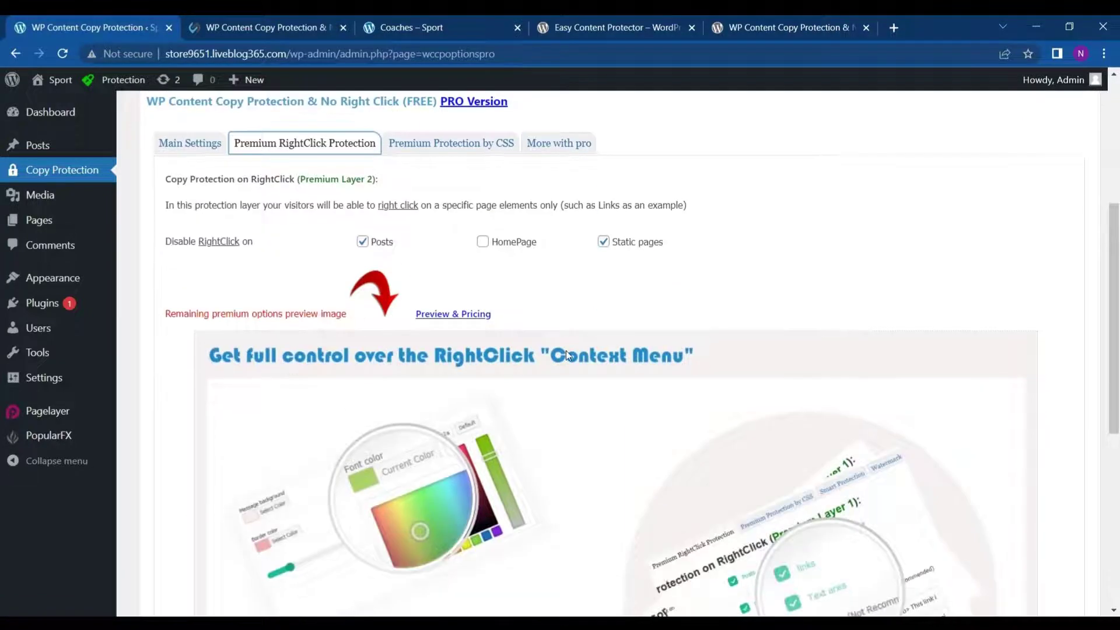
{"action": "left_click", "coordinate": [393, 146]}
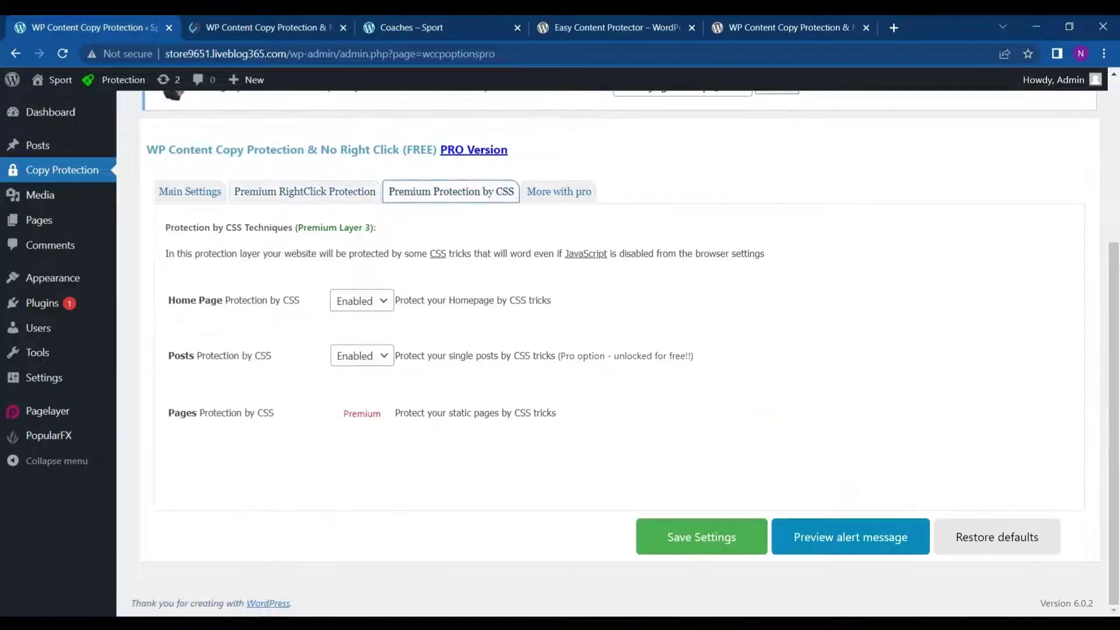
{"action": "left_click", "coordinate": [211, 201]}
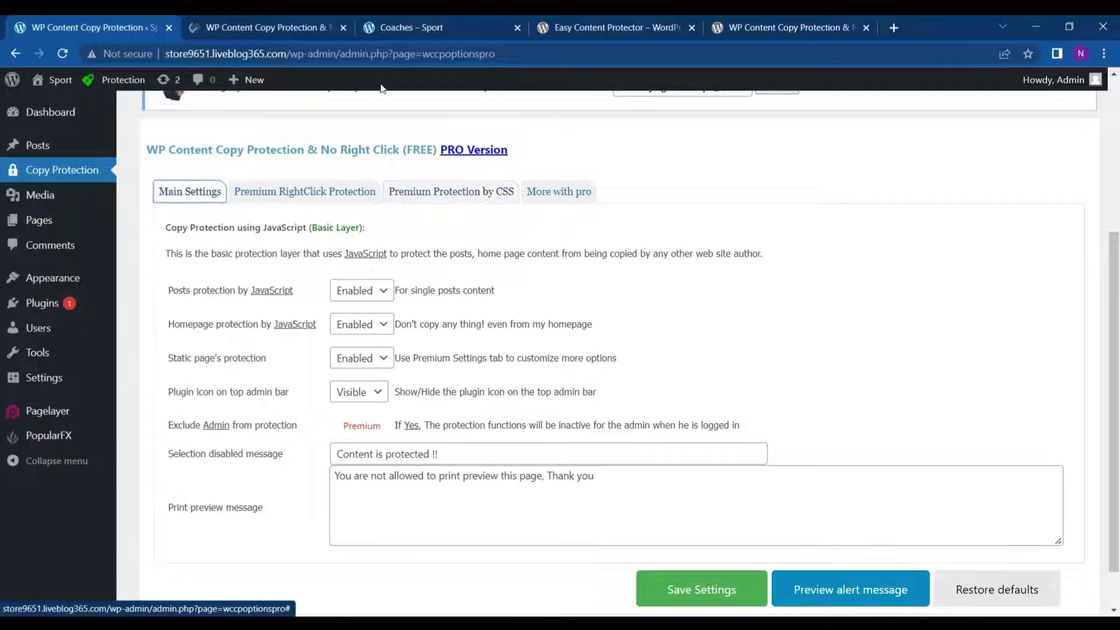
Switch to the live Sport site, reload it, and test whether the browser context menu opens on the Home page
{"action": "left_click", "coordinate": [418, 20]}
{"action": "left_click", "coordinate": [58, 55]}
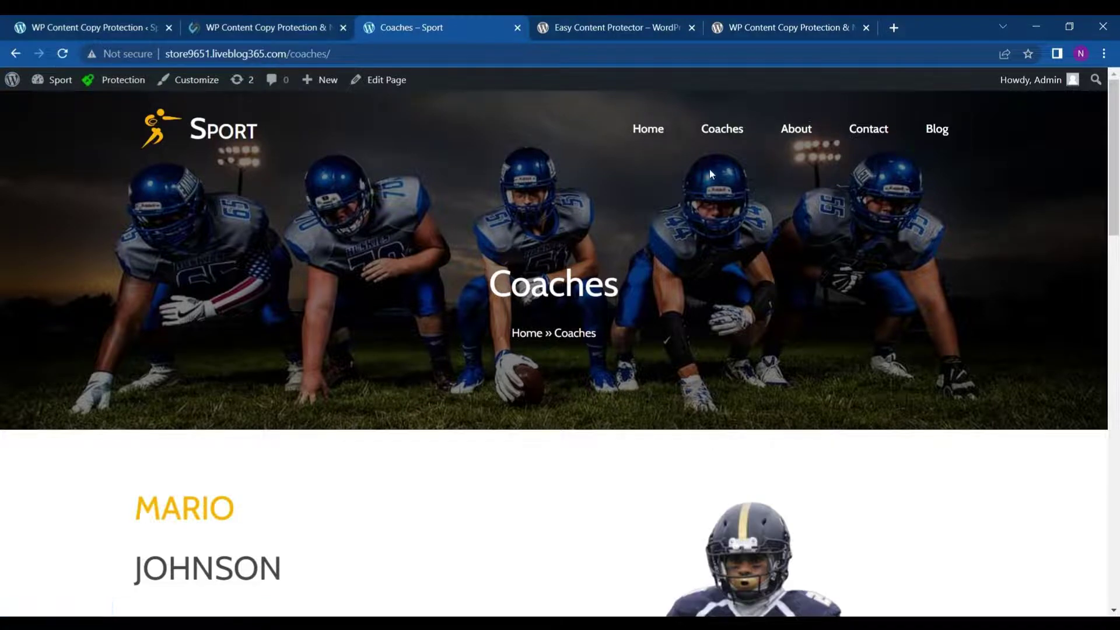
{"action": "left_click", "coordinate": [637, 130]}
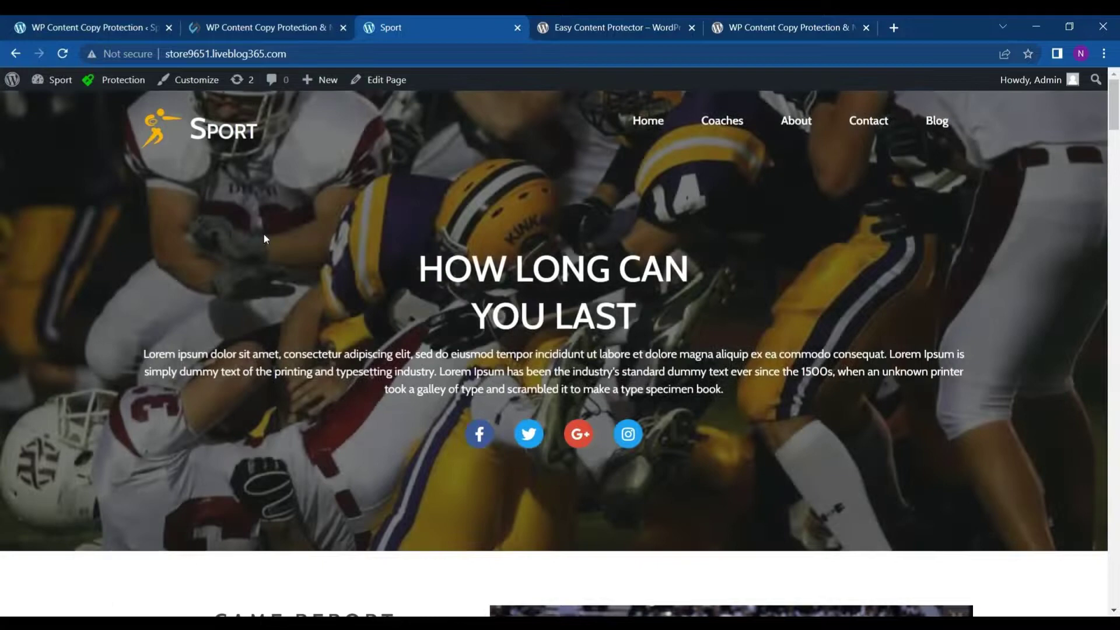
{"action": "right_click", "coordinate": [263, 238]}
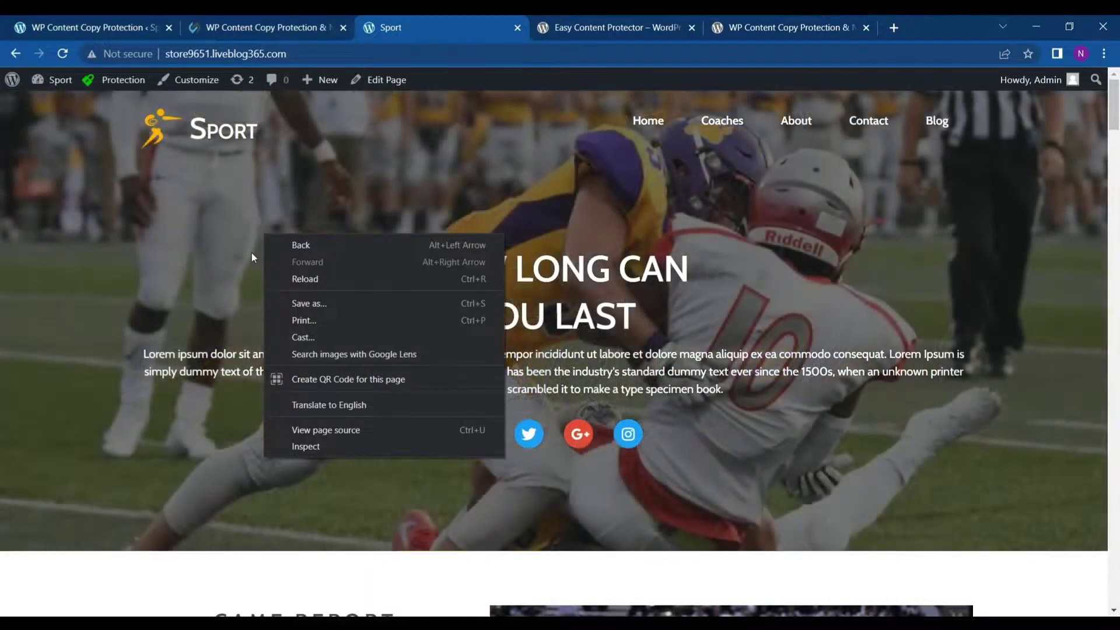
{"action": "left_click", "coordinate": [247, 253]}
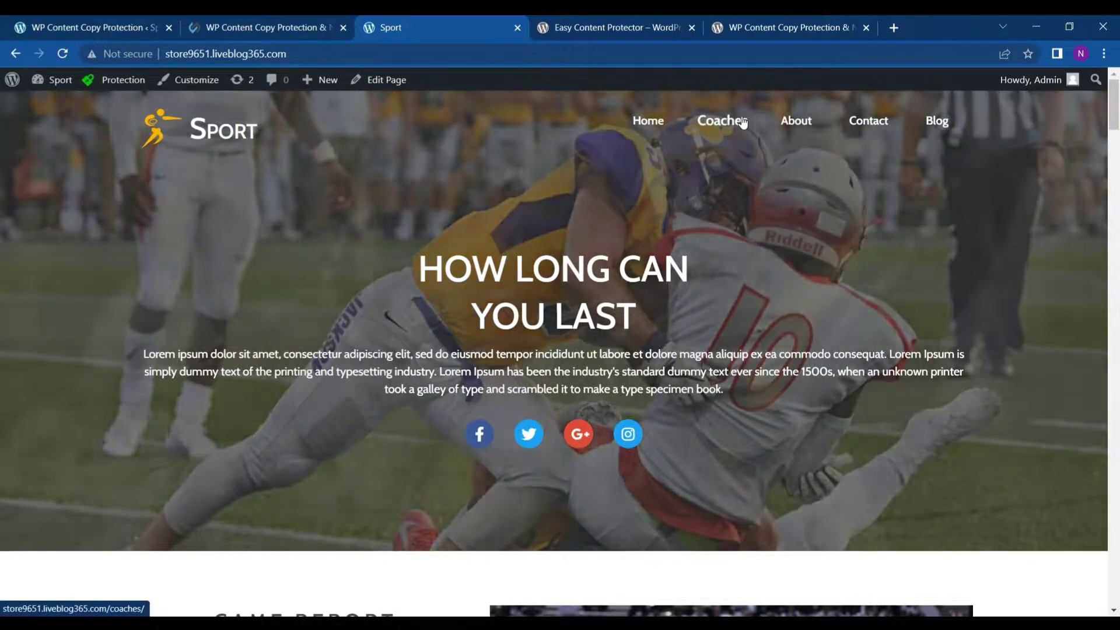
On the site's Coaches page, test opening the context menu and copying content, and return to the Home page
{"action": "left_click", "coordinate": [743, 121]}
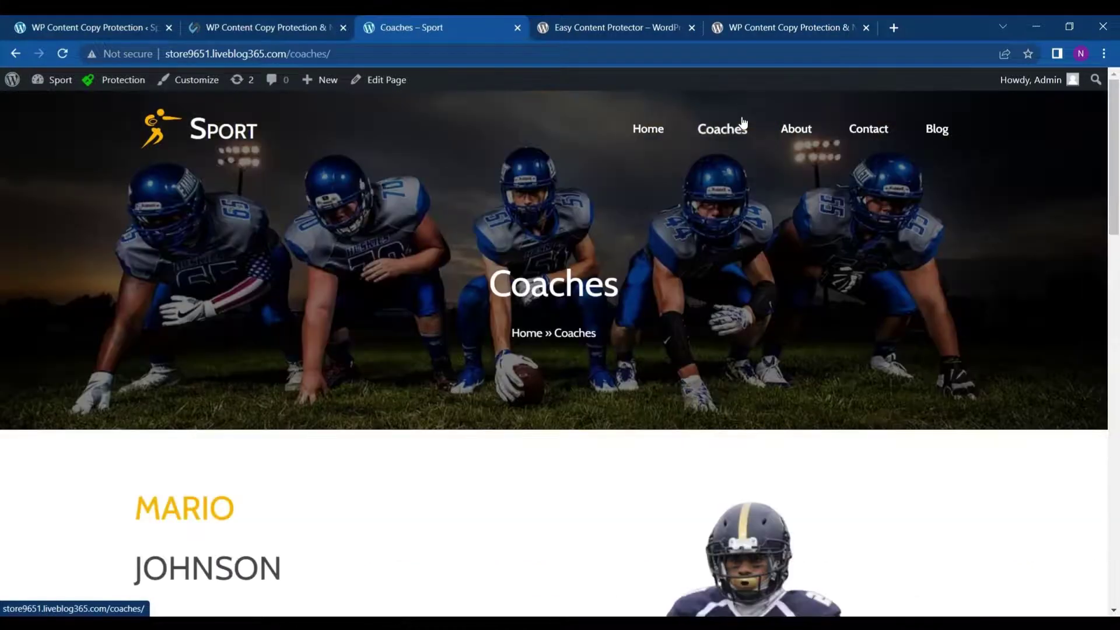
{"action": "right_click", "coordinate": [304, 240]}
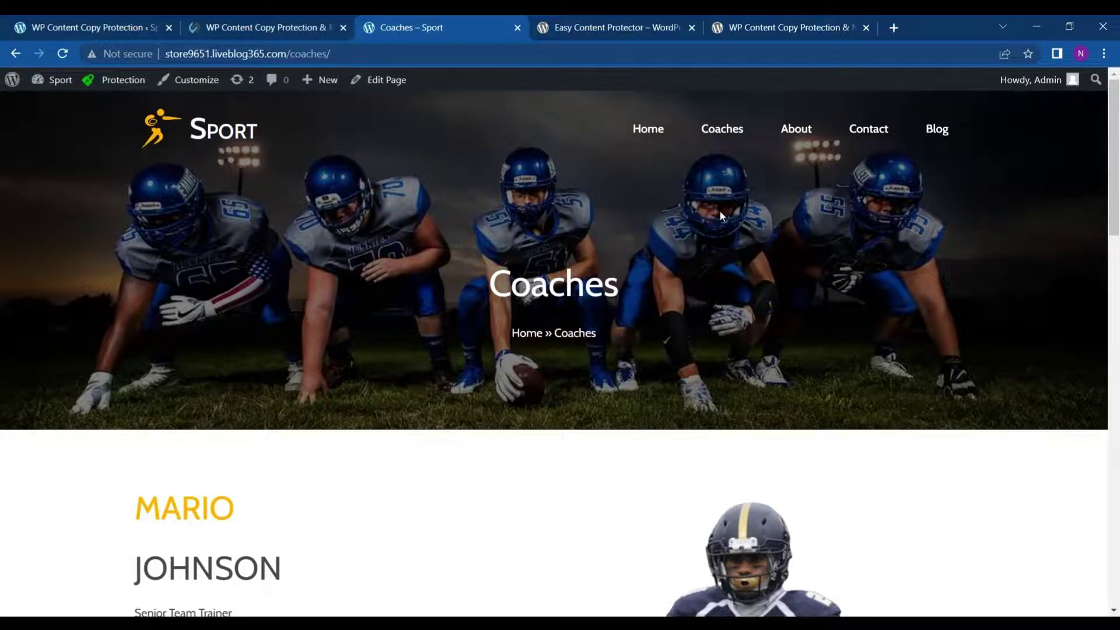
{"action": "key", "text": "ctrl+c"}
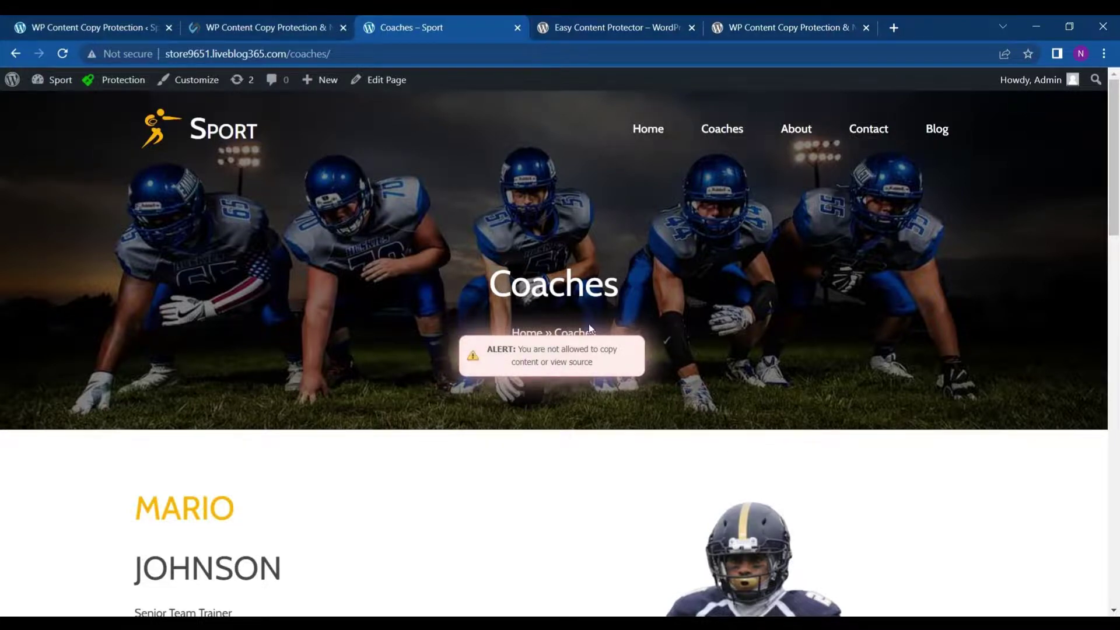
{"action": "scroll", "coordinate": [589, 324], "scroll_direction": "down", "scroll_amount": 2}
{"action": "scroll", "coordinate": [589, 323], "scroll_direction": "up", "scroll_amount": 2}
{"action": "left_click", "coordinate": [651, 127]}
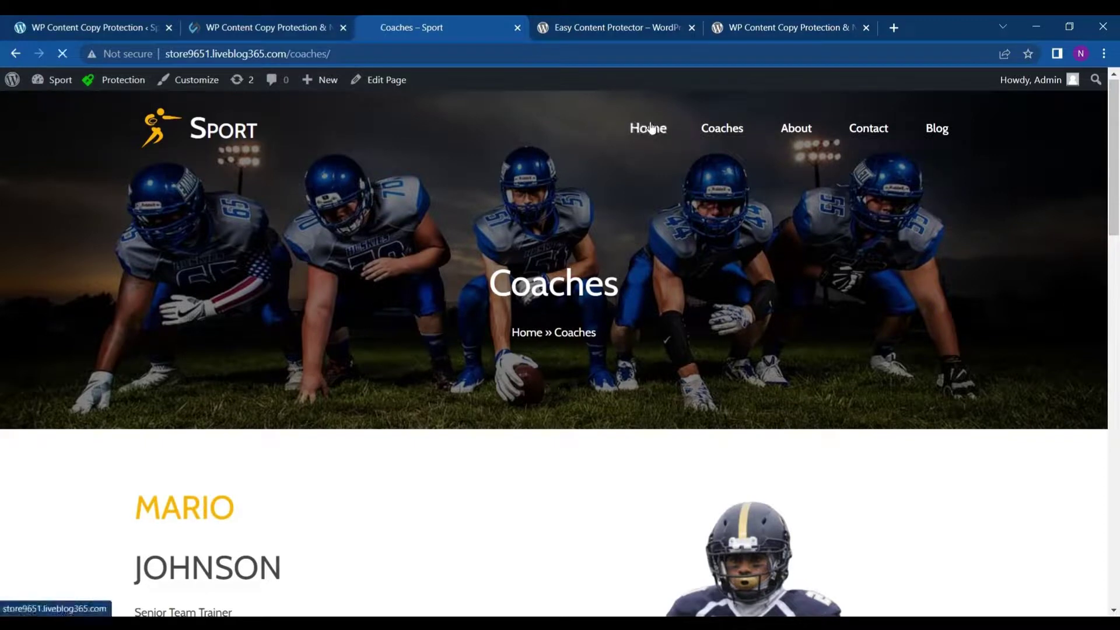